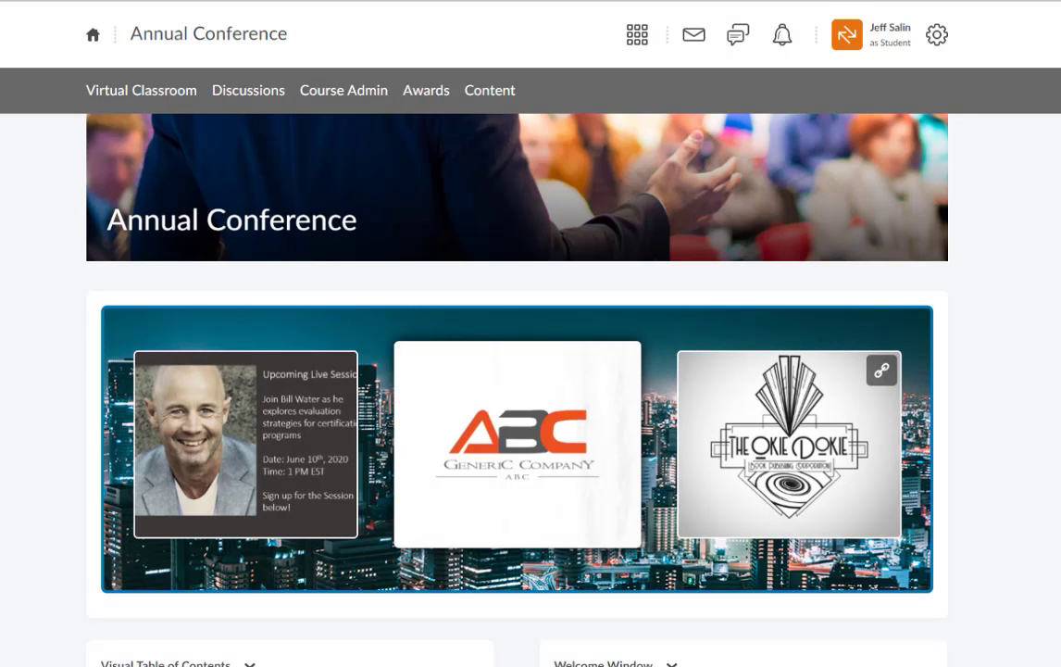
# Advance the homepage carousel three slides to the vendor logos and follow the Okie Dokie link.
pyautogui.scroll(-2, 457, 290)
pyautogui.scroll(-2, 520, 529)
pyautogui.scroll(-10, 520, 530)
pyautogui.scroll(12, 521, 547)
pyautogui.scroll(1, 530, 581)
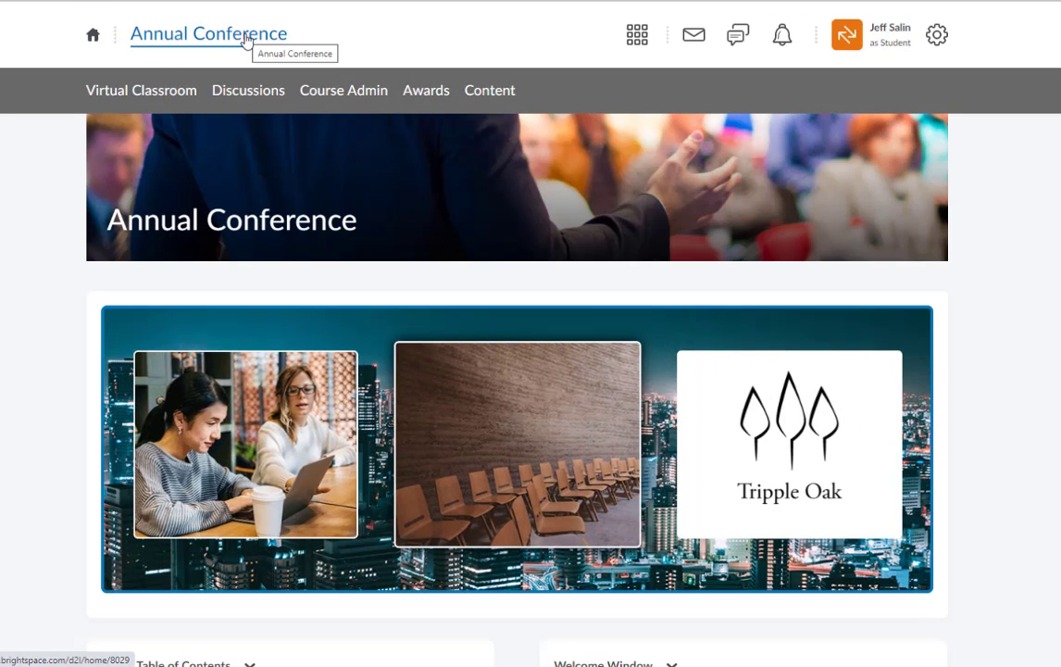
pyautogui.scroll(-1, 685, 255)
pyautogui.scroll(-1, 685, 256)
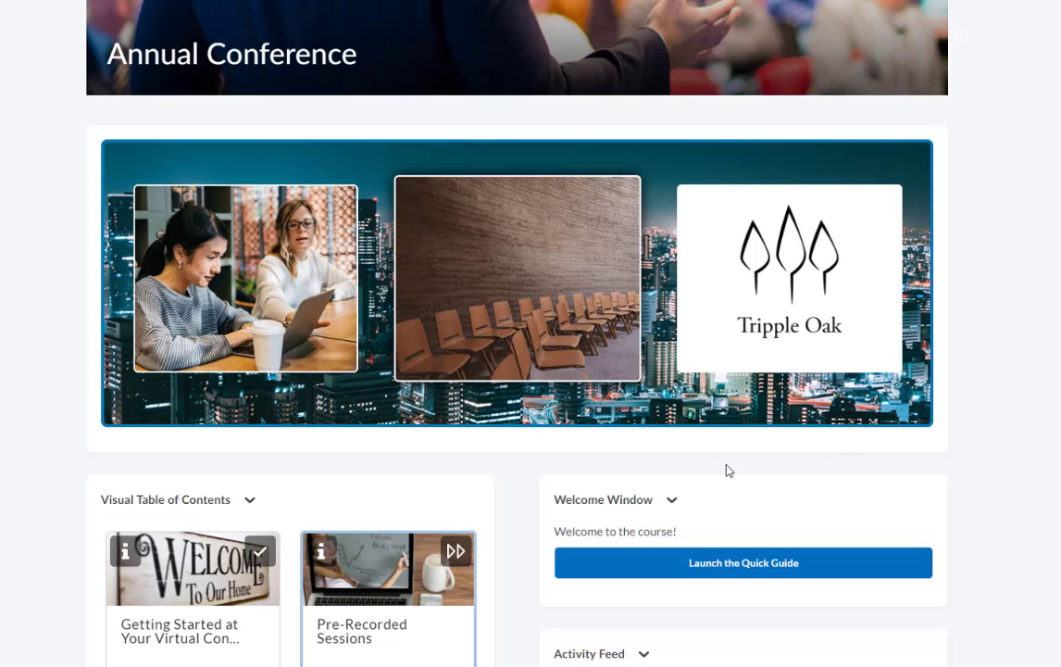
pyautogui.click(912, 408)
pyautogui.click(911, 408)
pyautogui.click(911, 407)
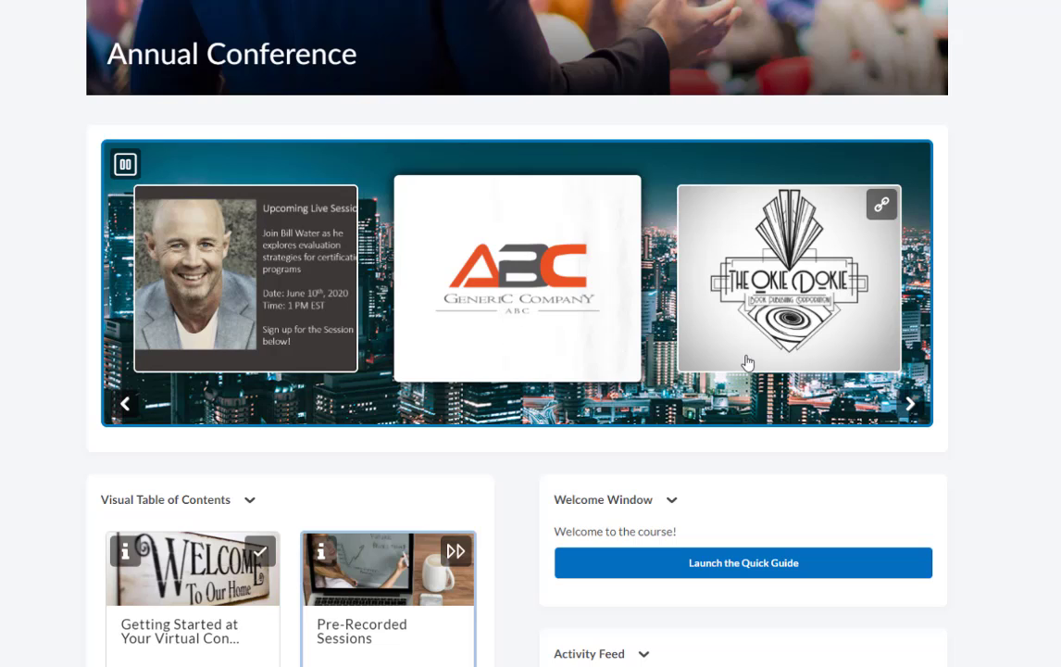
pyautogui.click(880, 223)
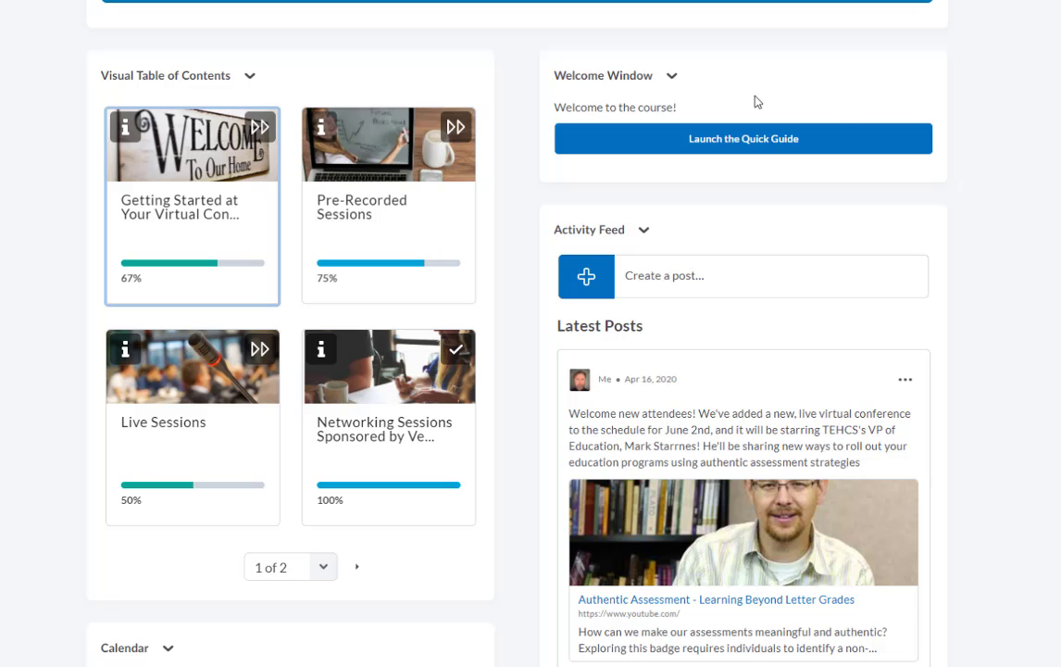
pyautogui.click(625, 148)
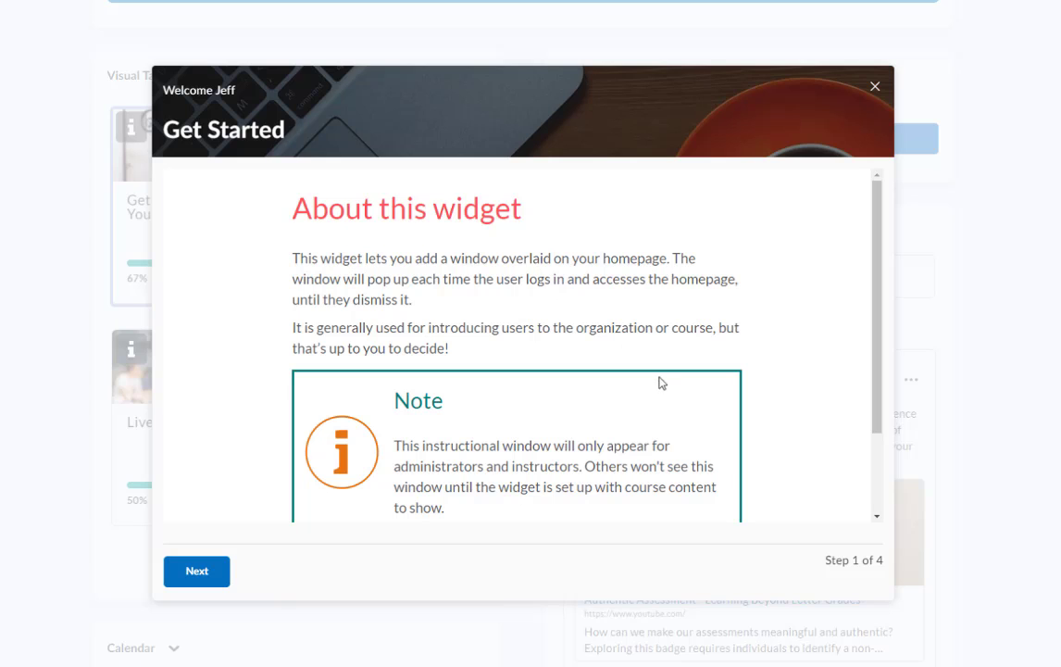
pyautogui.scroll(-2, 661, 384)
pyautogui.scroll(2, 667, 440)
pyautogui.scroll(-1, 655, 299)
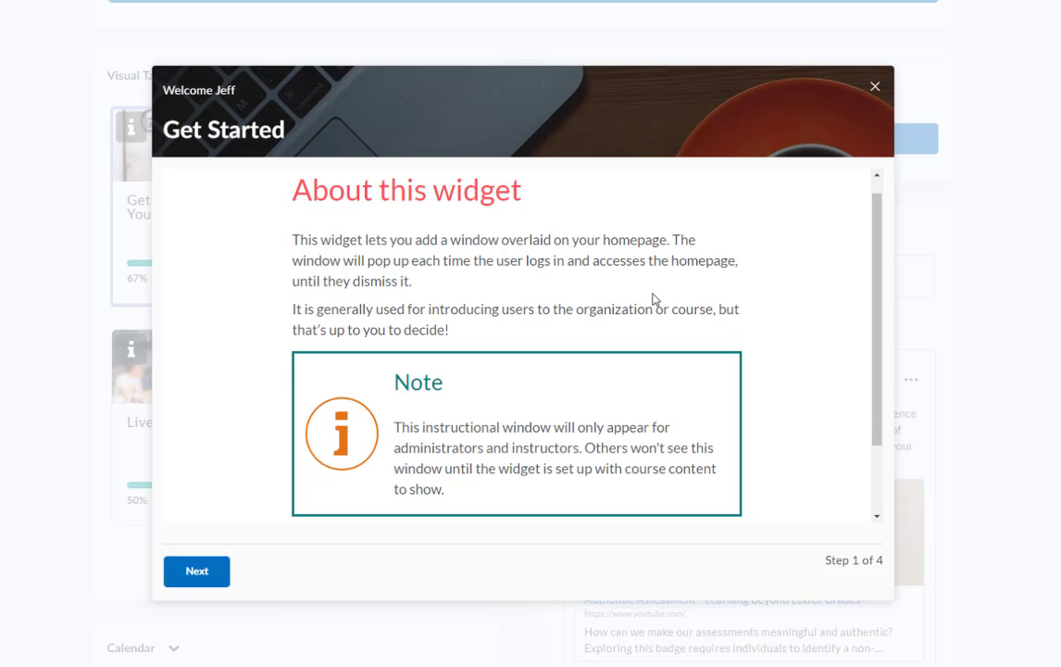
pyautogui.scroll(-3, 640, 305)
pyautogui.scroll(3, 521, 361)
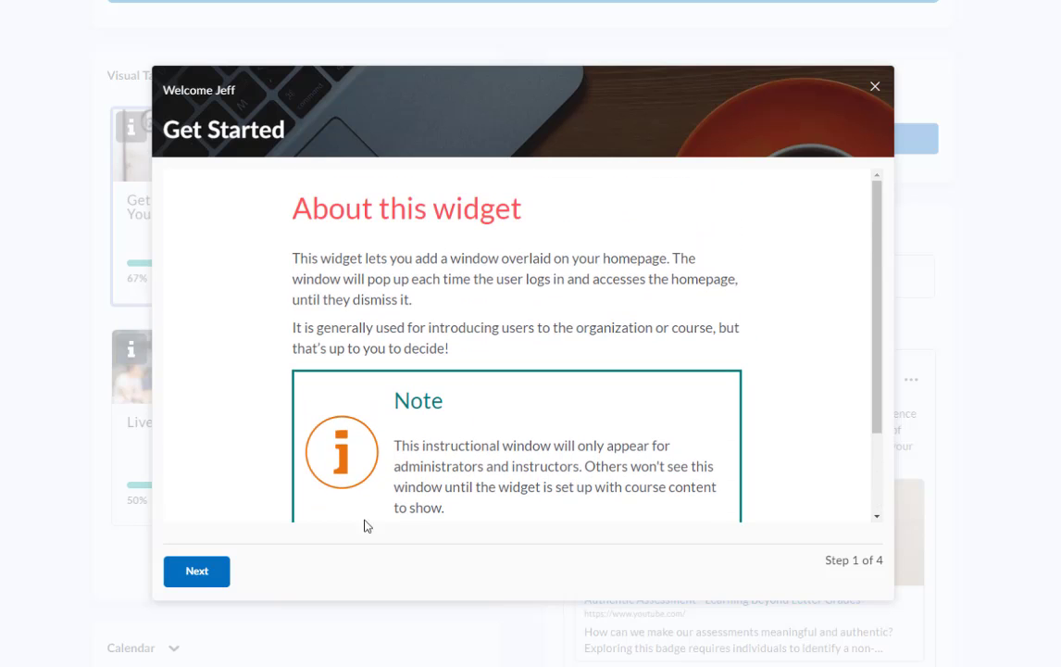
pyautogui.click(203, 575)
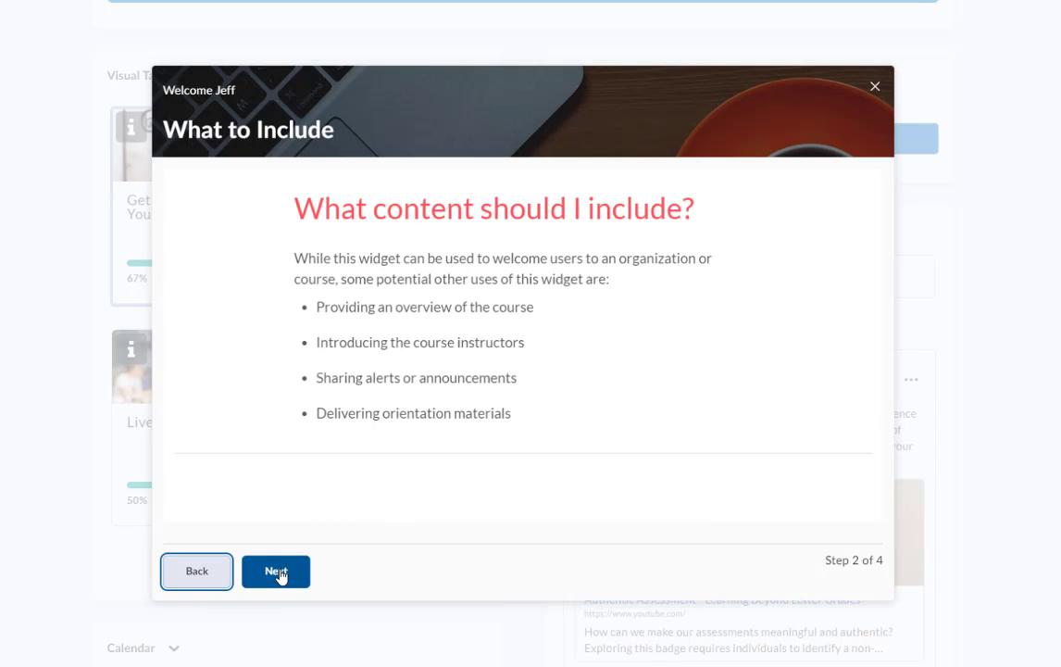
pyautogui.click(278, 572)
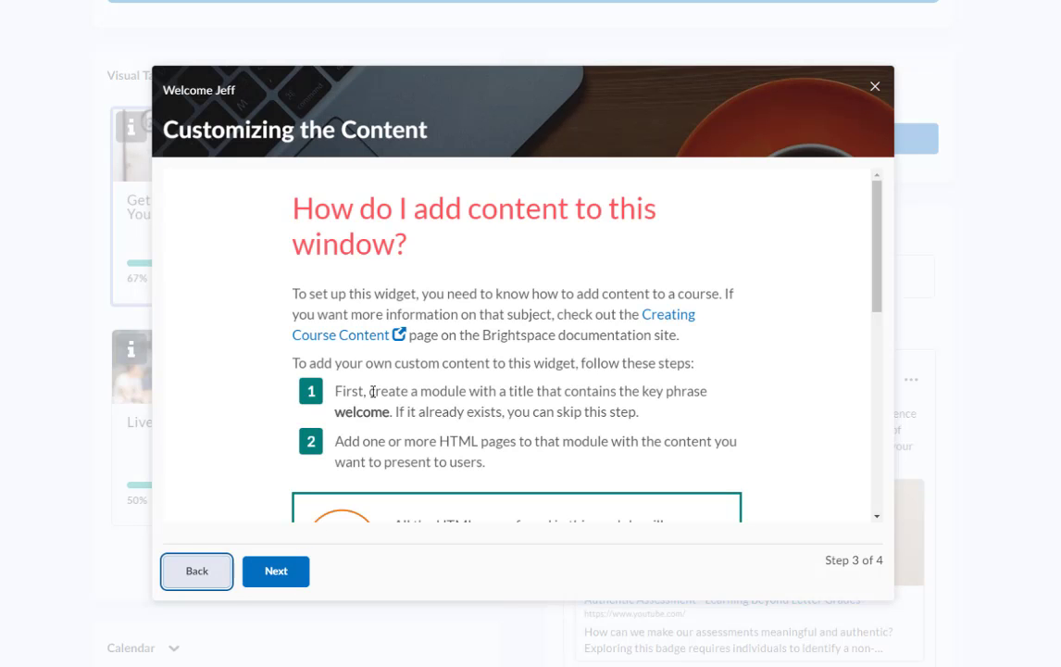
pyautogui.scroll(-1, 574, 435)
pyautogui.scroll(-5, 593, 422)
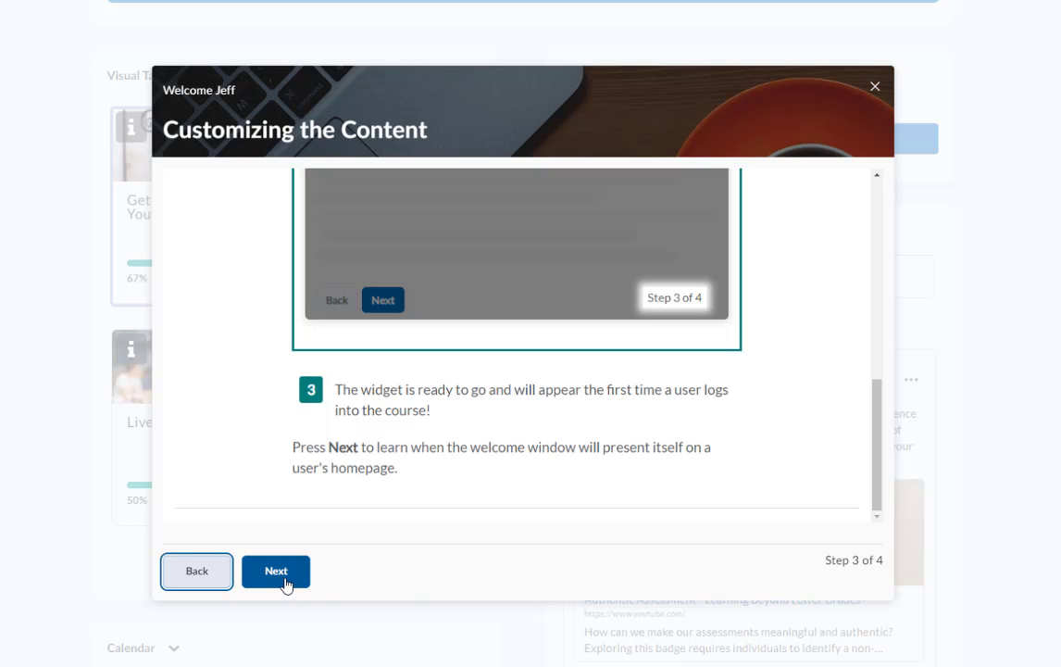
pyautogui.click(285, 577)
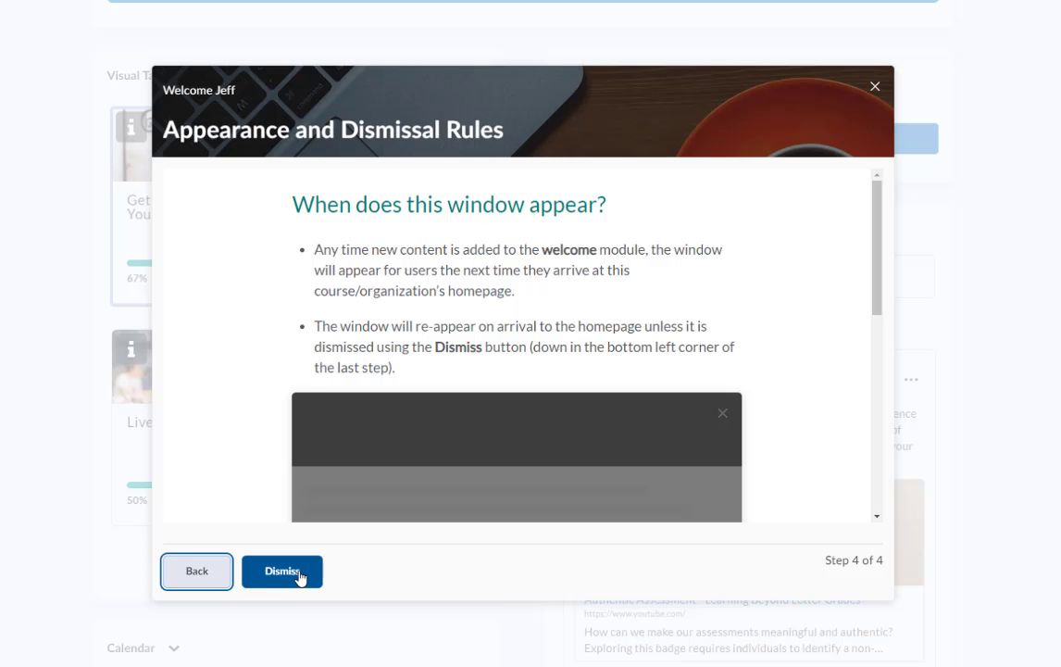
pyautogui.click(298, 575)
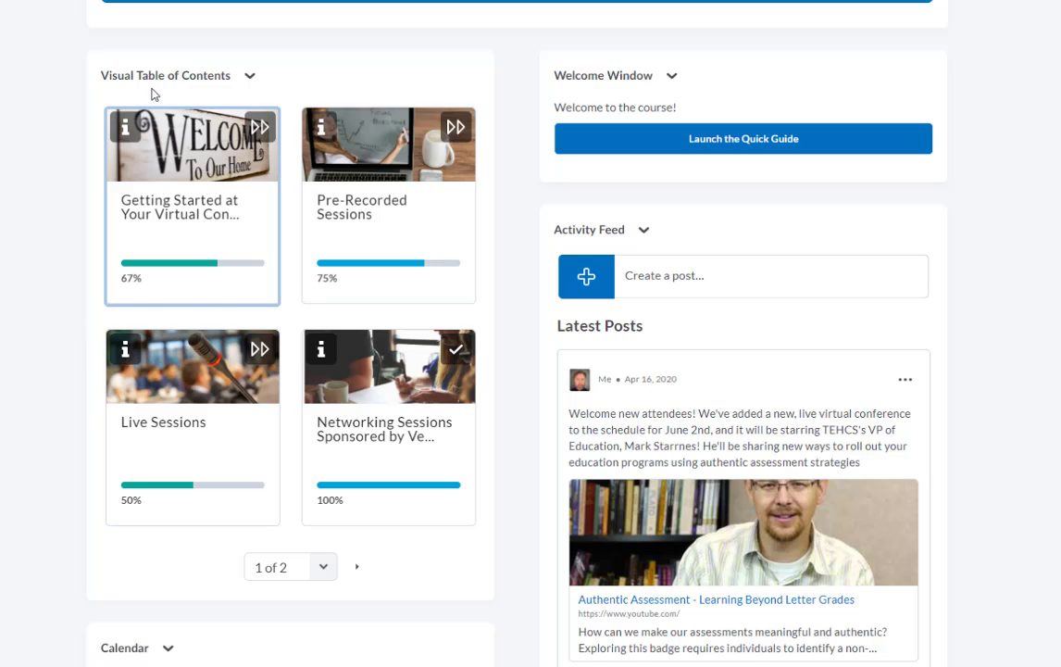
pyautogui.click(125, 130)
pyautogui.click(125, 128)
pyautogui.click(321, 128)
pyautogui.click(321, 128)
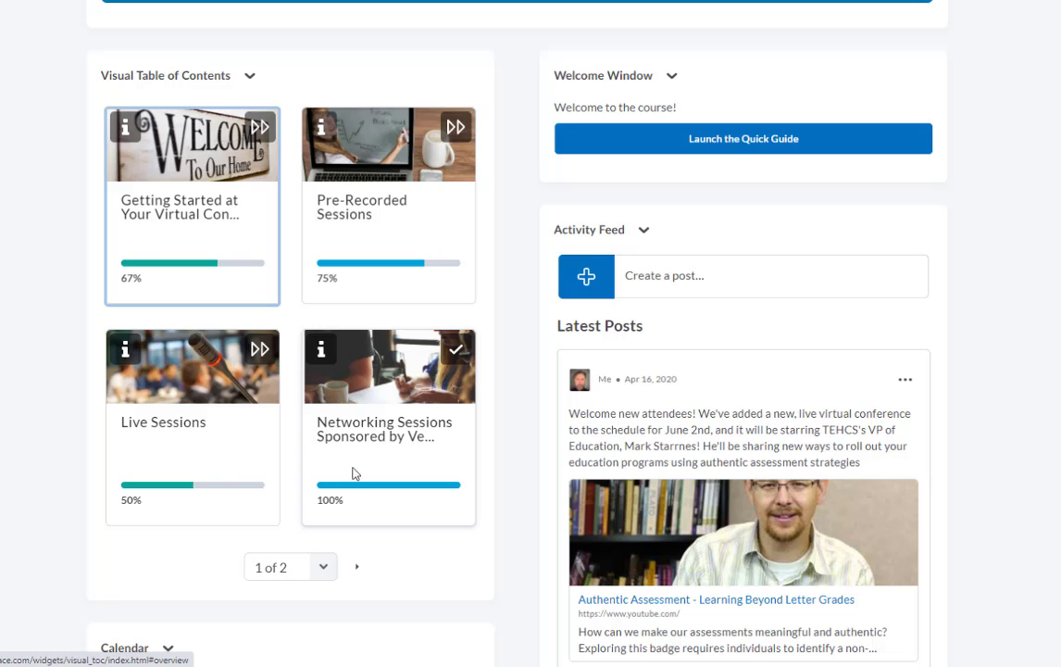
# Page the Visual Table of Contents to page 2 of 2, showing Takeaways and Expo.
pyautogui.click(358, 566)
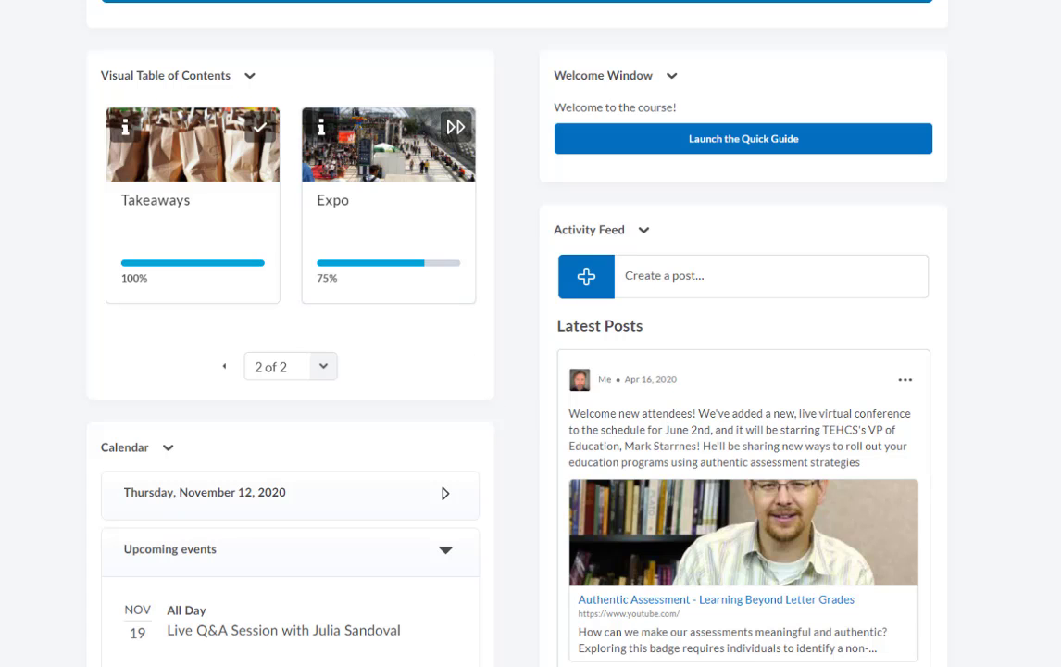
pyautogui.scroll(-2, 656, 372)
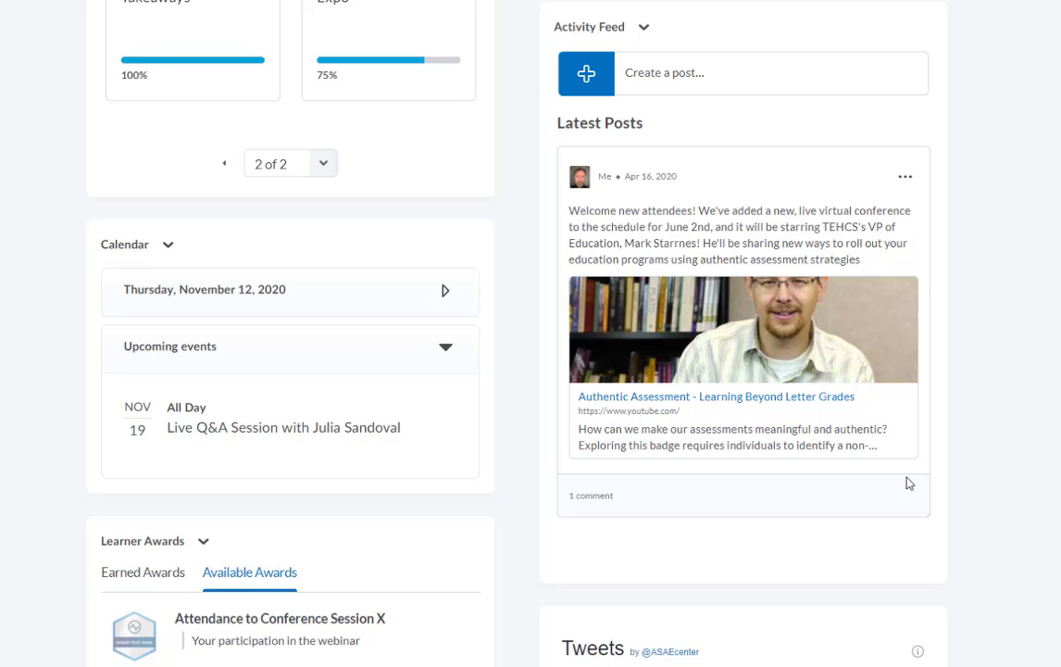
# Expand the calendar to November, pick the 19th, and open the Live Q&A Session event.
pyautogui.click(437, 293)
pyautogui.scroll(-1, 398, 378)
pyautogui.scroll(-2, 398, 378)
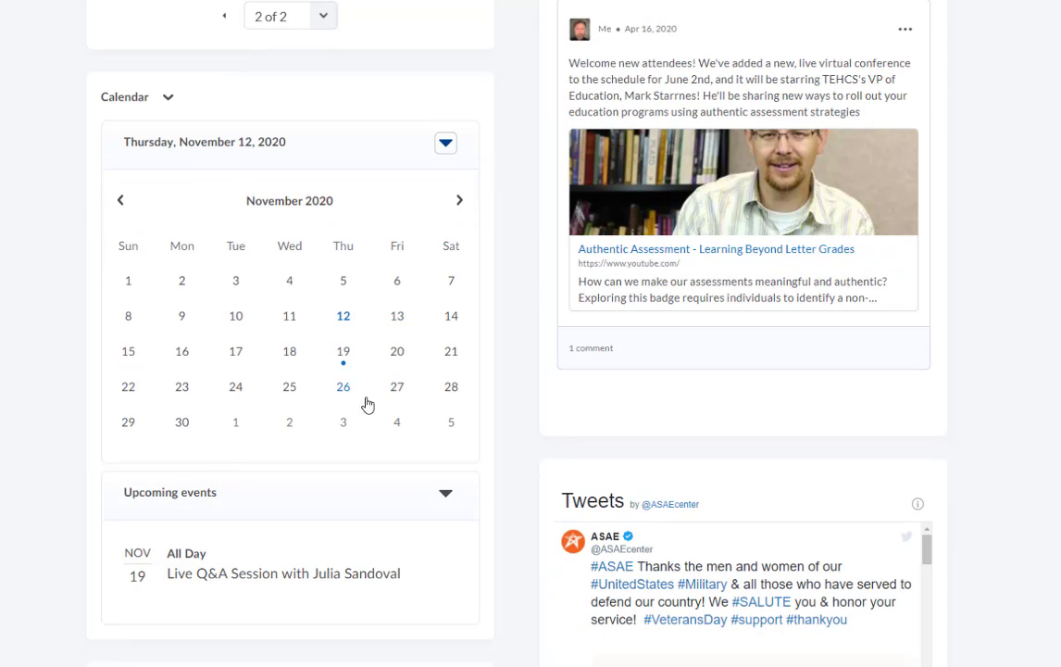
pyautogui.click(343, 356)
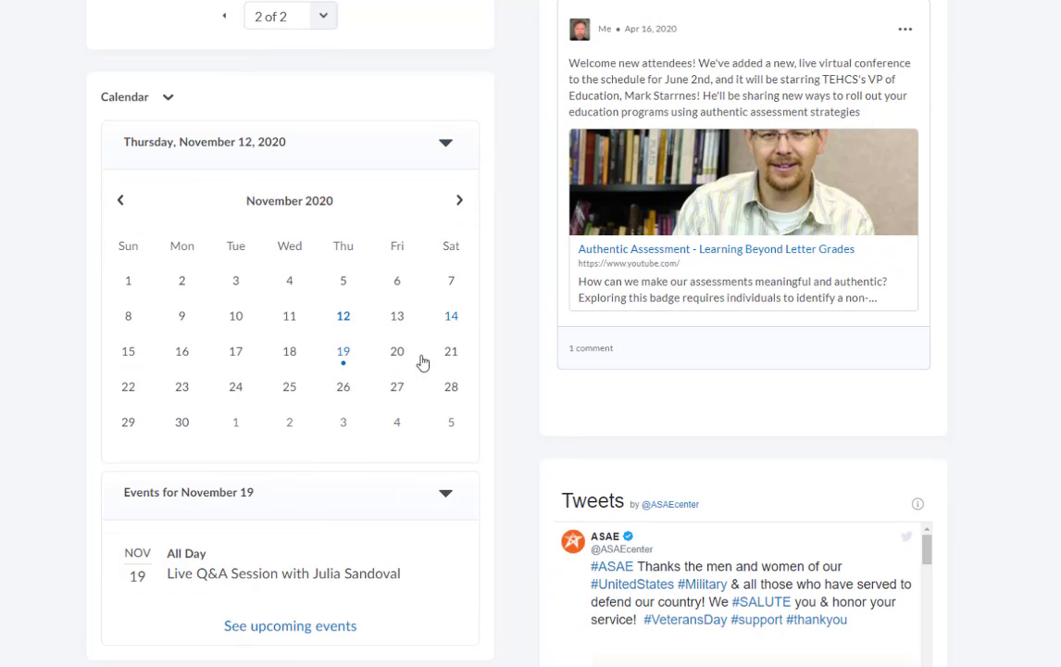
pyautogui.scroll(-3, 395, 441)
pyautogui.click(254, 428)
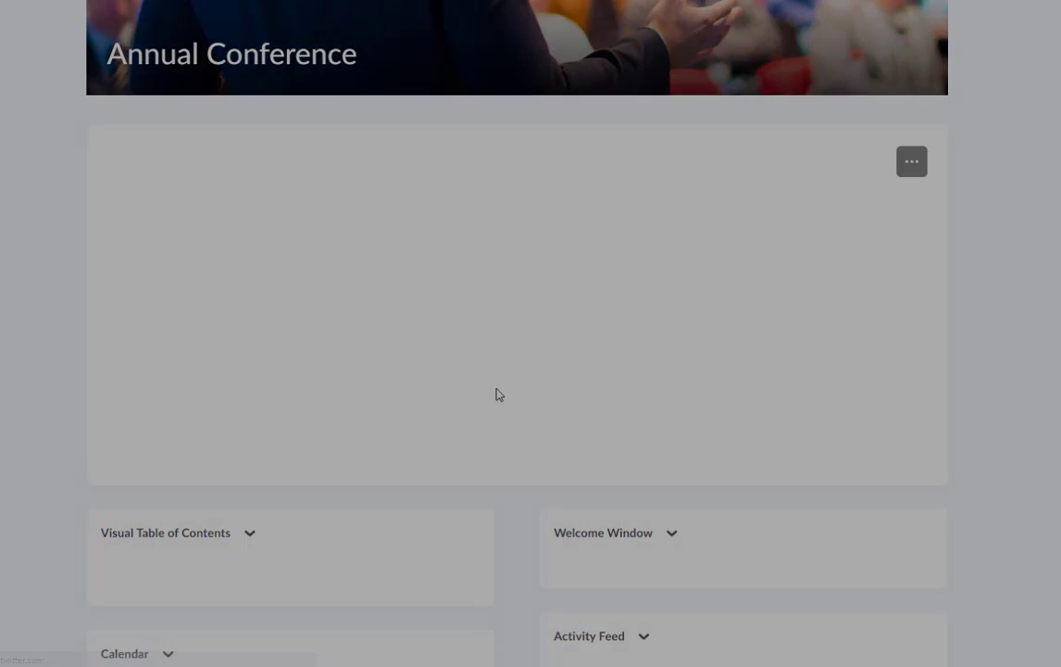
pyautogui.scroll(-10, 524, 519)
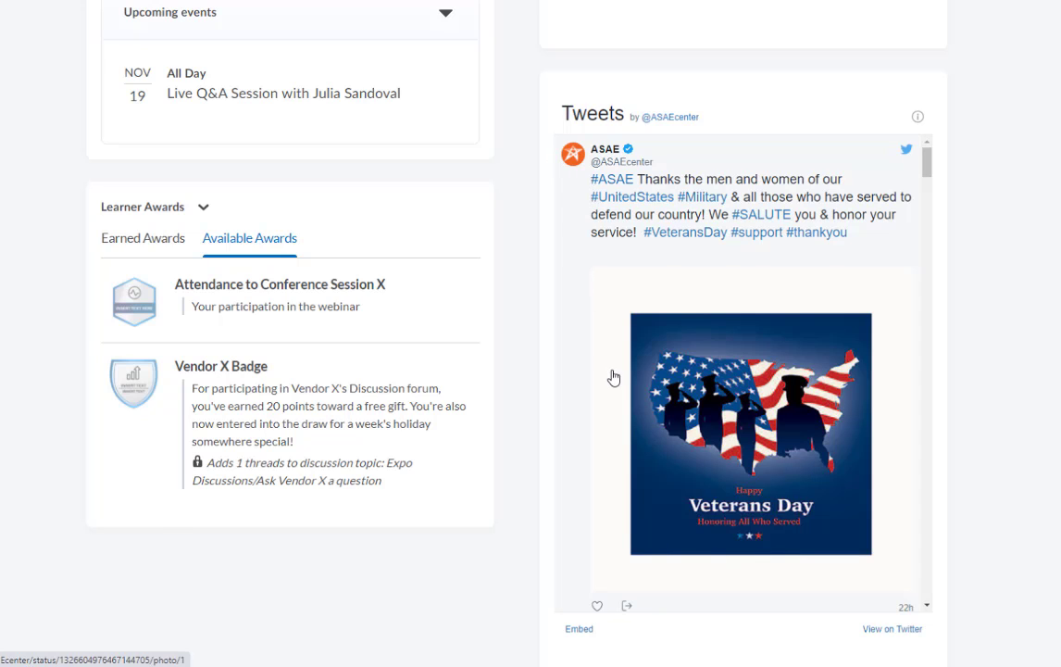
# Scroll the course homepage down past the Tweets widget.
pyautogui.scroll(-1, 516, 202)
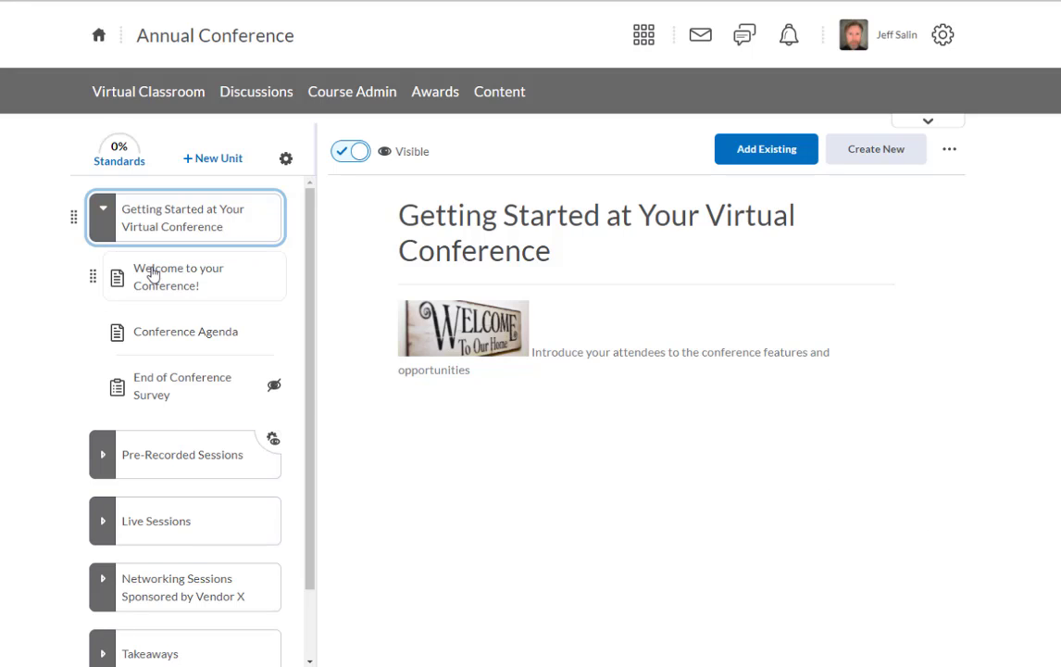
# Read through the Welcome to your Conference! page, then open the one-page Conference Agenda.pdf.
pyautogui.scroll(-1, 176, 472)
pyautogui.scroll(1, 190, 417)
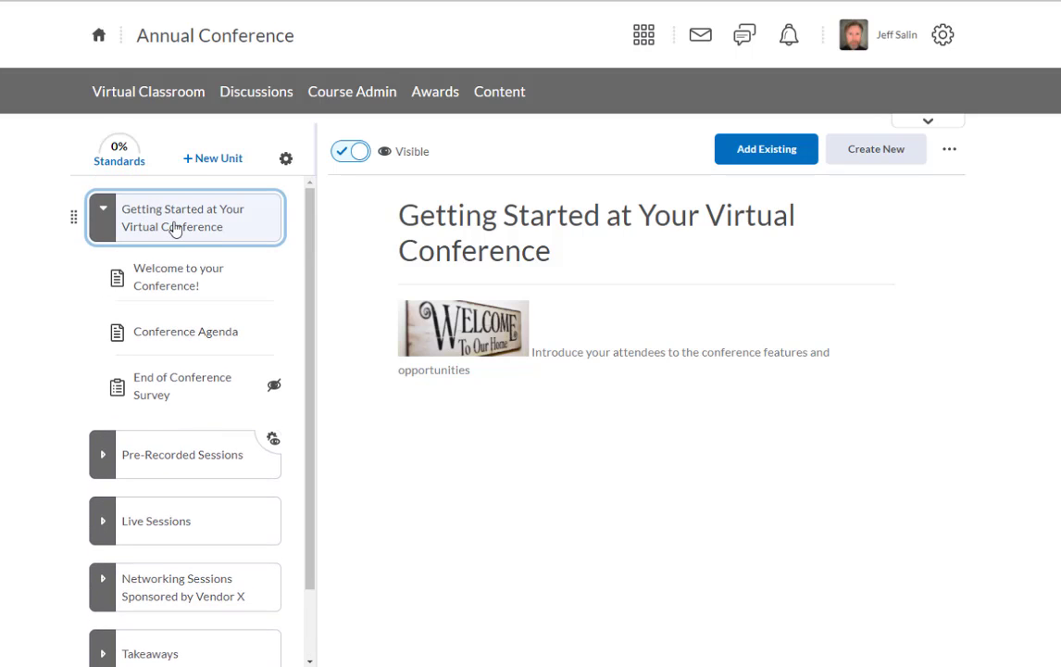
pyautogui.click(174, 282)
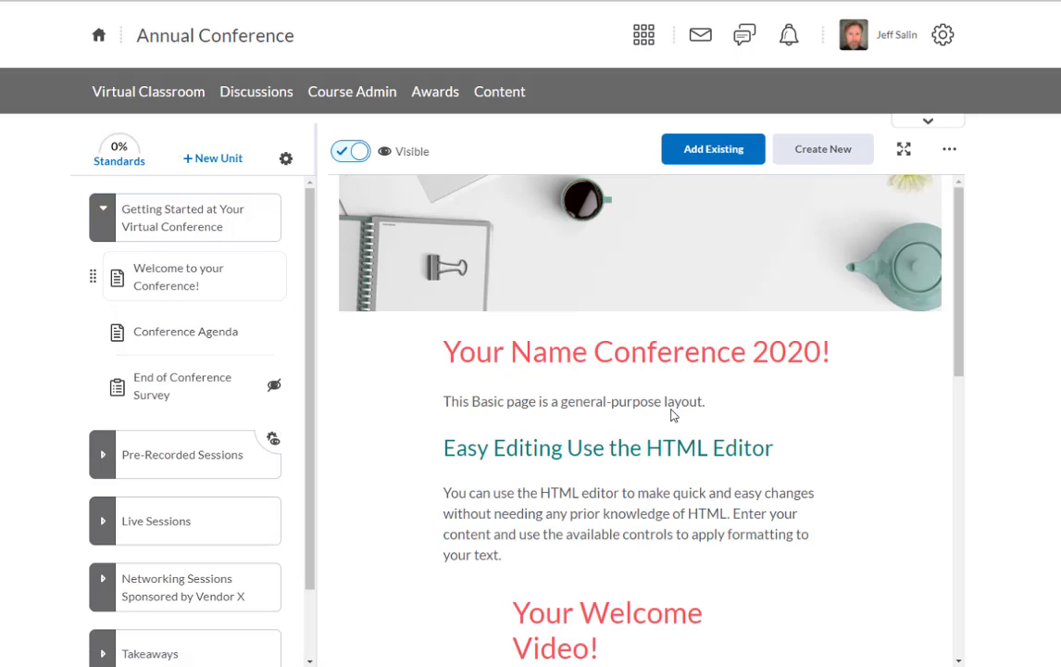
pyautogui.scroll(-3, 673, 372)
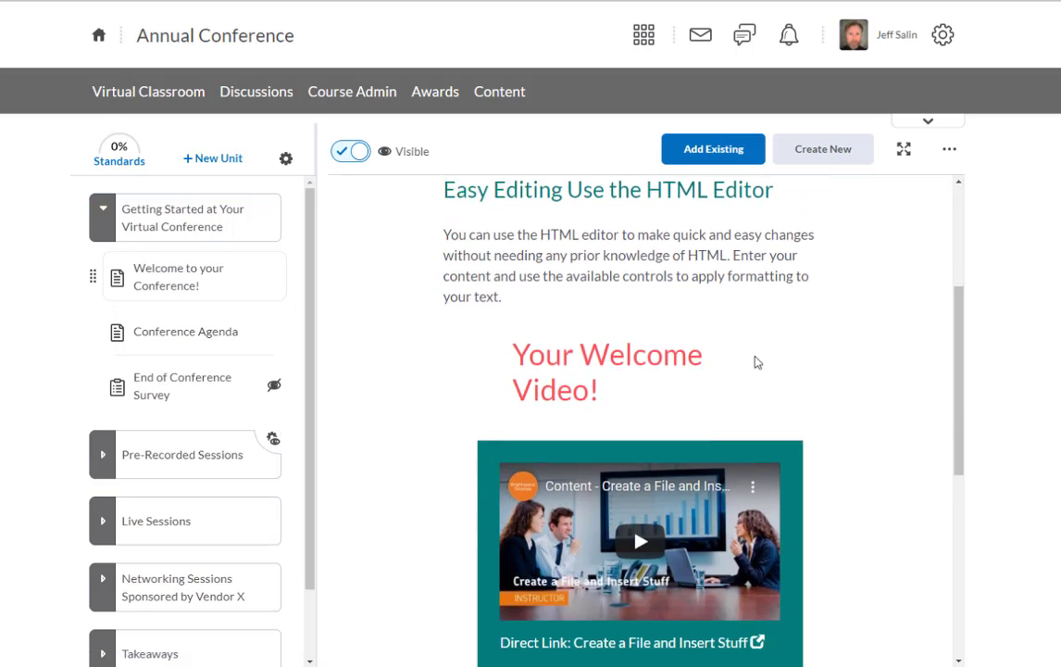
pyautogui.scroll(-5, 765, 354)
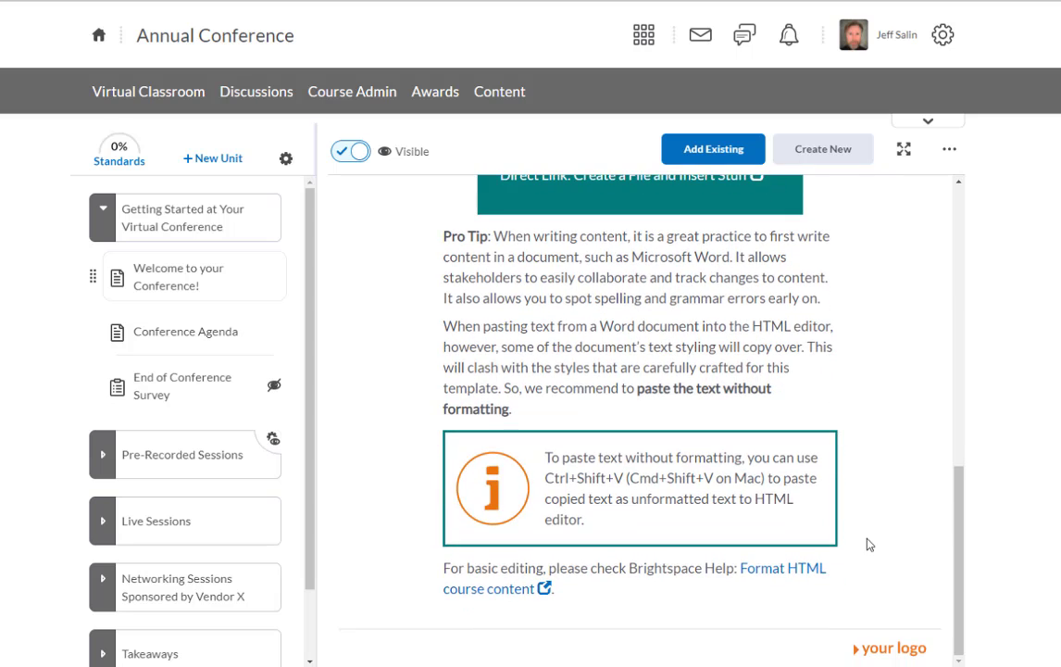
pyautogui.scroll(8, 867, 546)
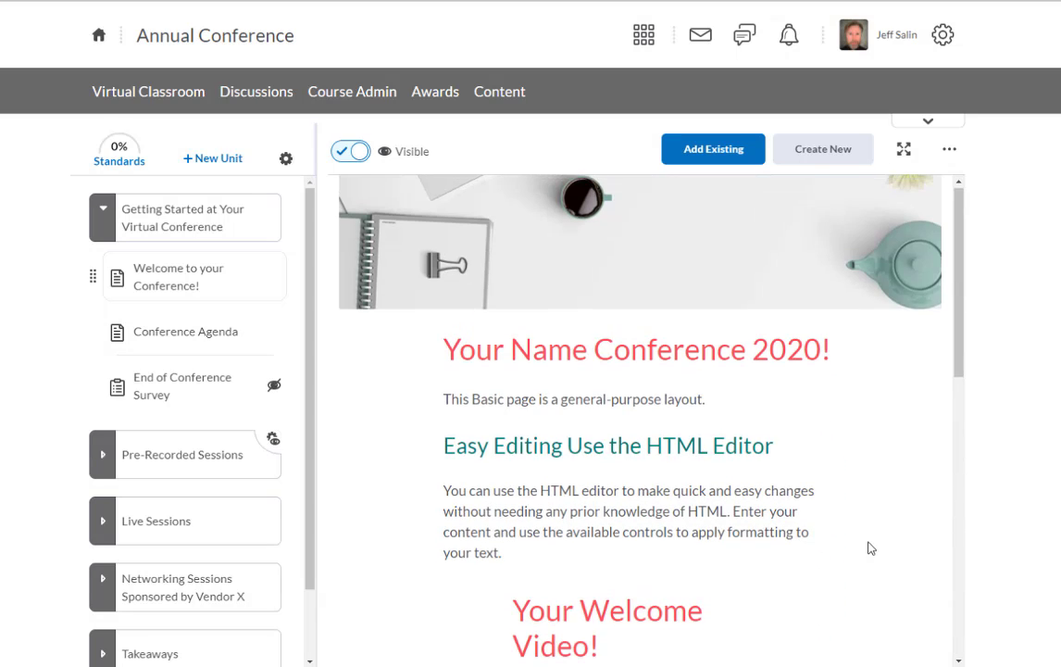
pyautogui.scroll(-3, 789, 353)
pyautogui.scroll(-1, 567, 373)
pyautogui.scroll(-4, 593, 519)
pyautogui.scroll(-1, 598, 546)
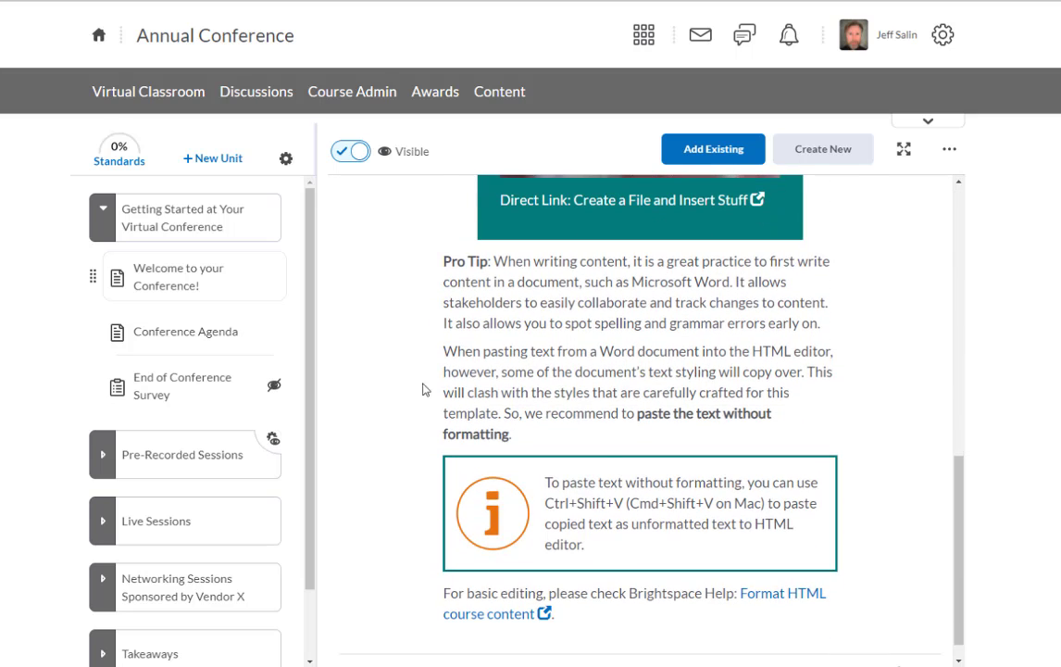
pyautogui.click(168, 339)
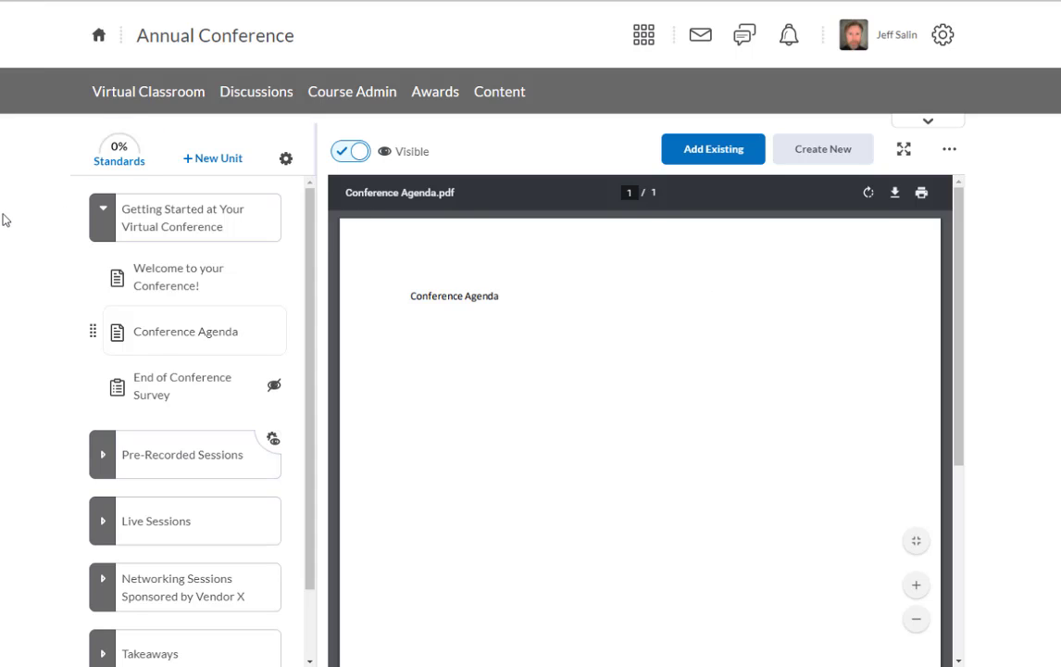
# Open the hidden End of Conference Survey item under Getting Started.
pyautogui.click(179, 388)
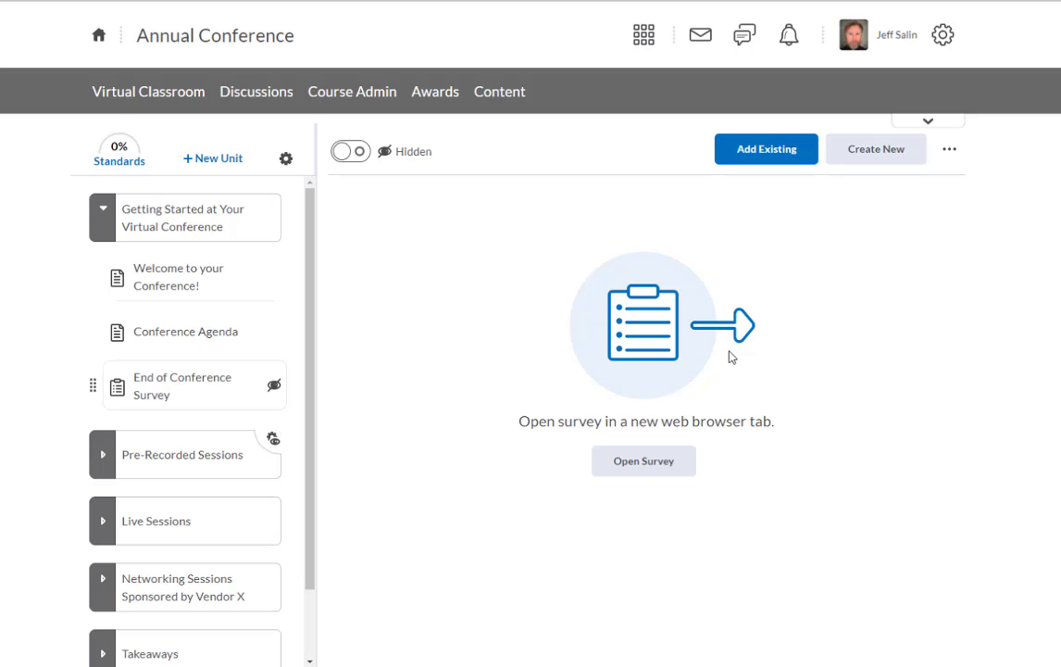
# Collapse Getting Started and open the guest speaker item in Pre-Recorded Sessions > Conference Stream #1.
pyautogui.click(107, 219)
pyautogui.click(105, 213)
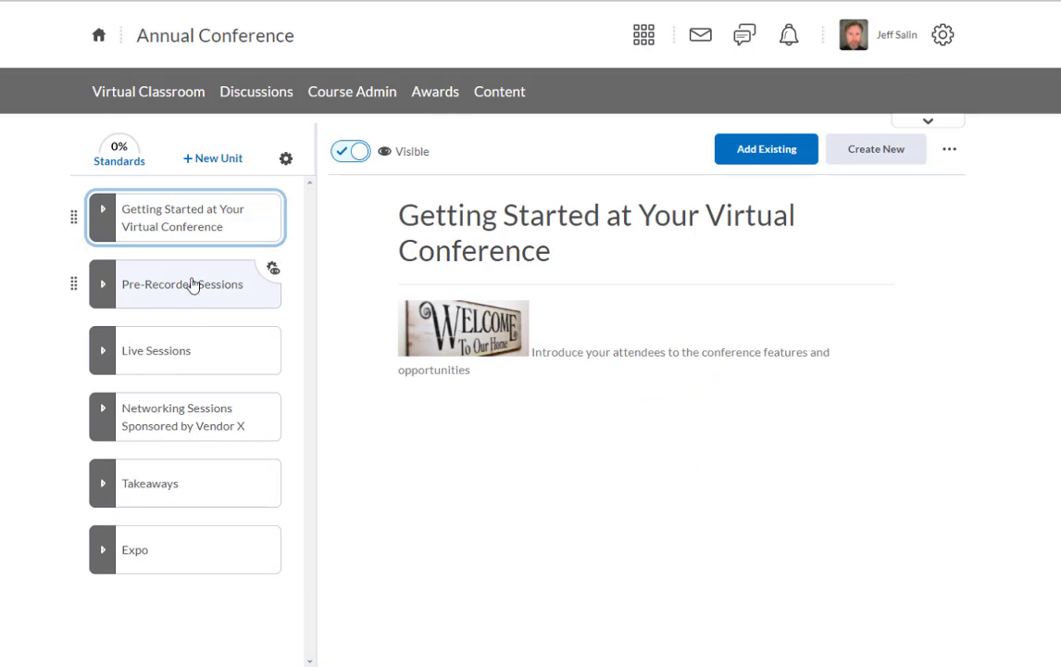
pyautogui.click(192, 285)
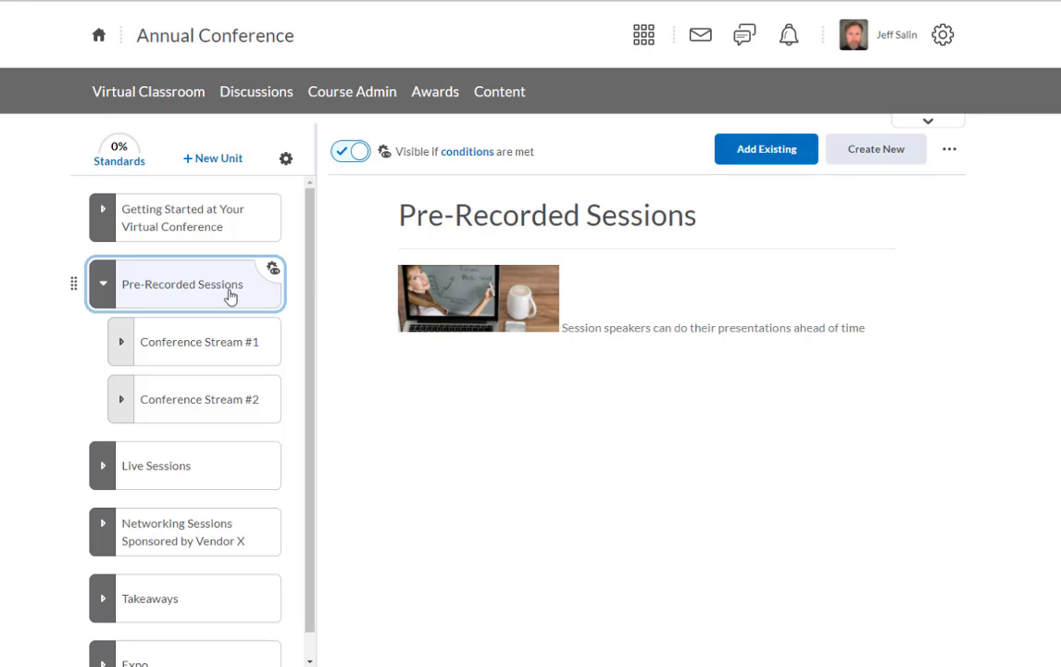
pyautogui.click(219, 356)
pyautogui.click(217, 400)
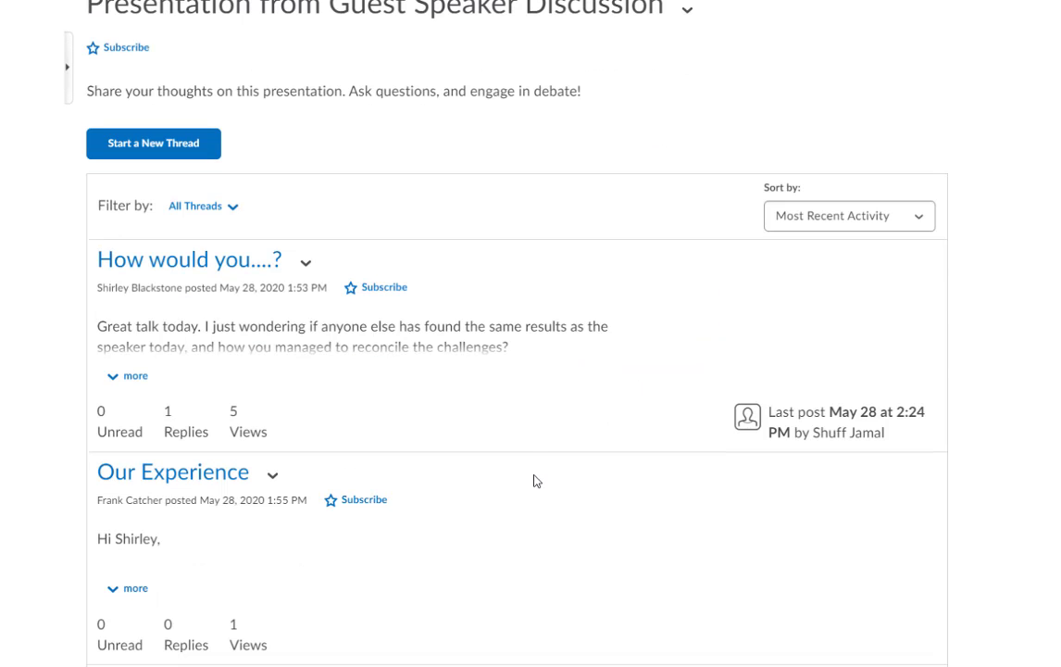
pyautogui.scroll(1, 603, 509)
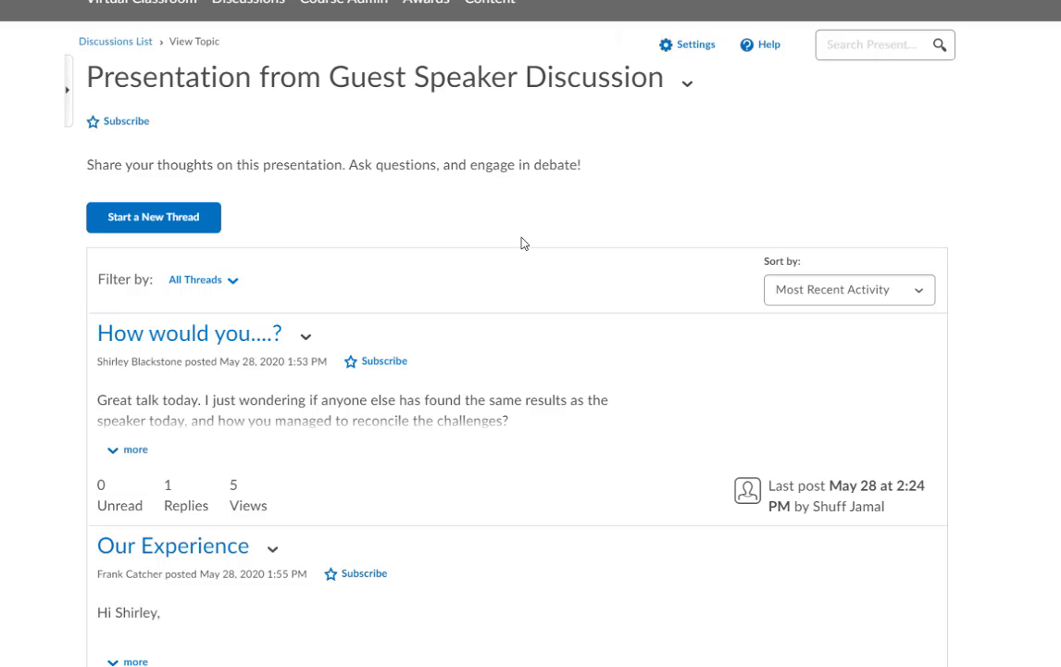
pyautogui.scroll(1, 518, 236)
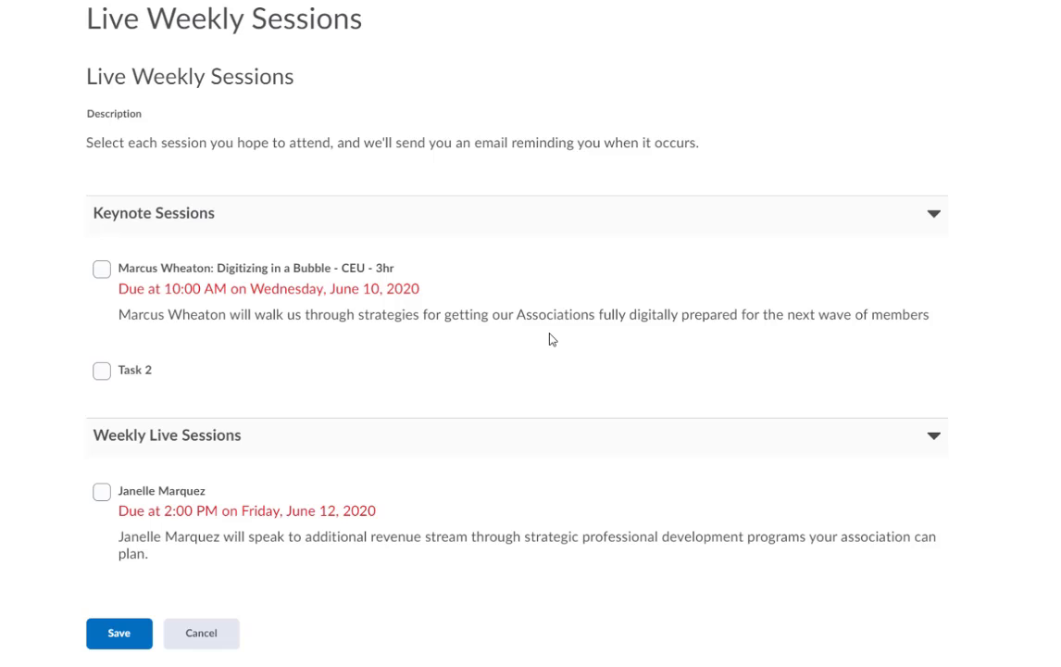
# Tick the first Keynote Sessions checkbox, then close the checklist tab with Ctrl+W.
pyautogui.click(102, 268)
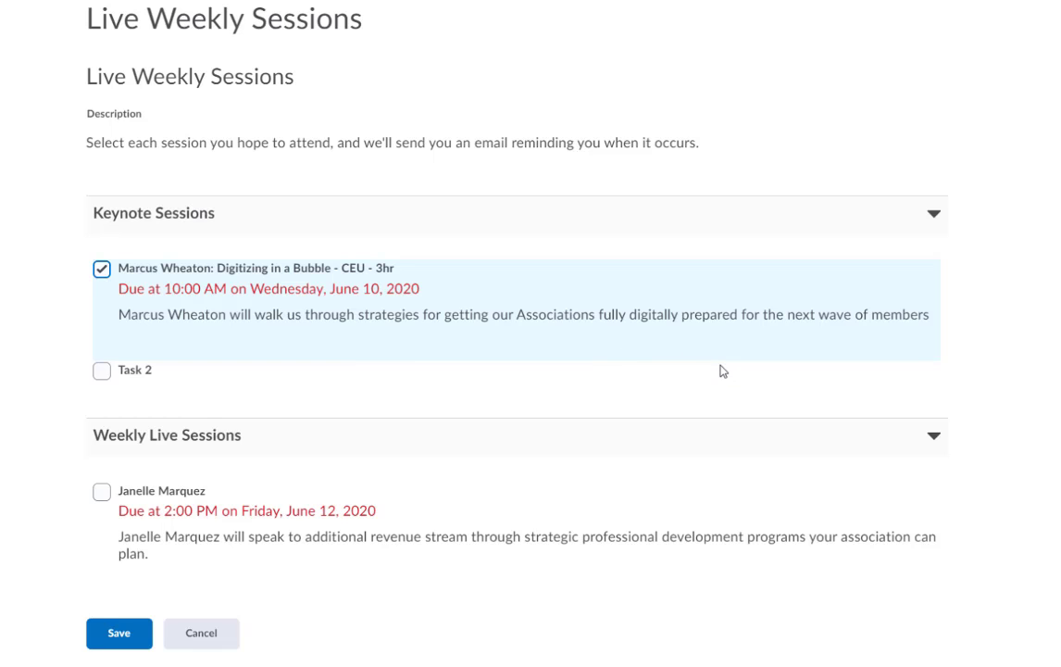
pyautogui.scroll(2, 701, 413)
pyautogui.hotkey('ctrl', 'w')
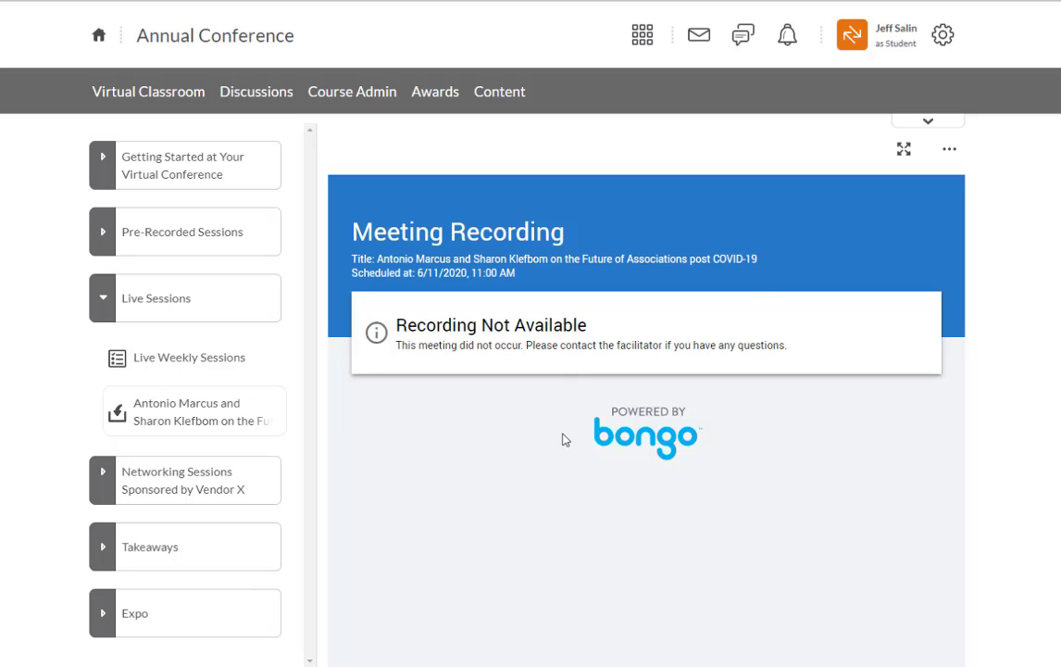
# Collapse Live Sessions and open the first session under Networking Sessions Sponsored by Vendor X.
pyautogui.click(105, 301)
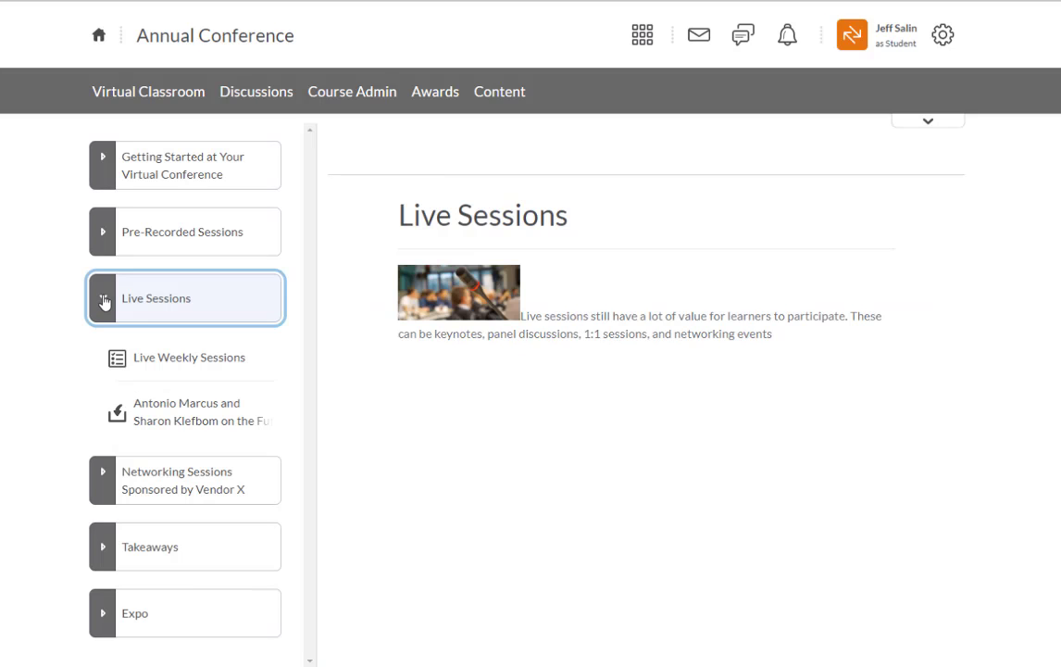
pyautogui.click(105, 301)
pyautogui.click(104, 377)
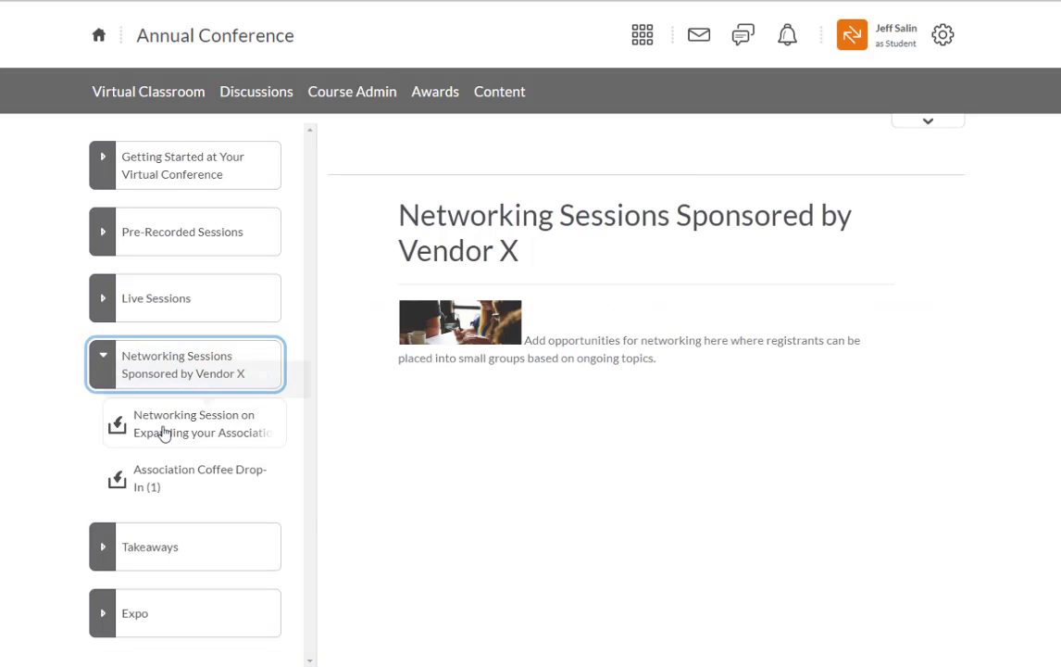
pyautogui.click(191, 442)
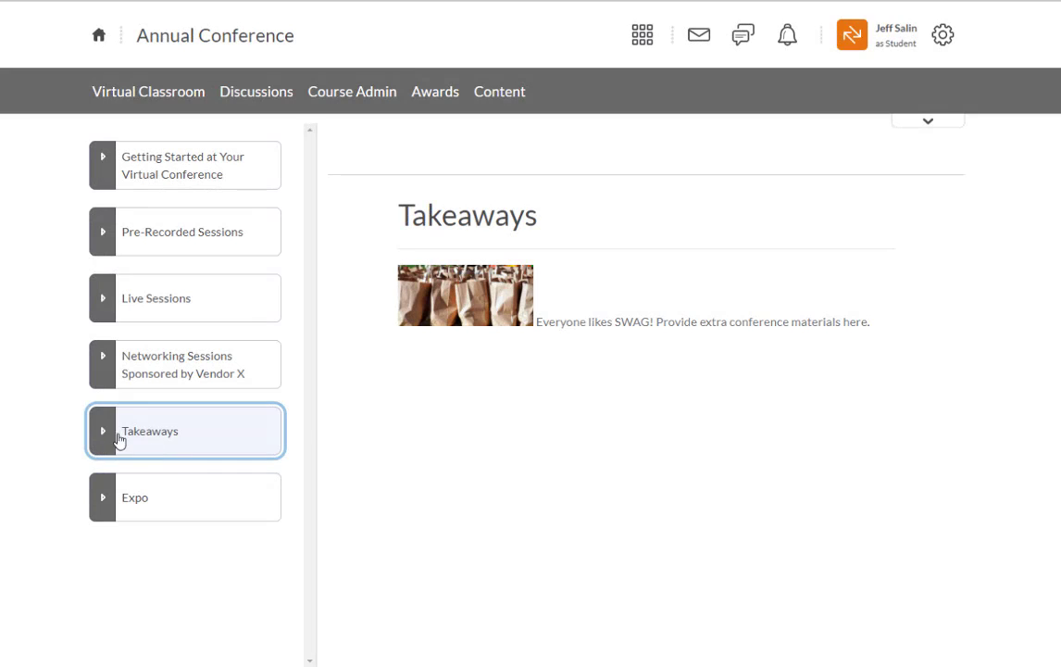
# Expand Takeaways, view Take Away PPT and Virtual Coupon Code, then collapse the unit.
pyautogui.click(106, 431)
pyautogui.click(167, 500)
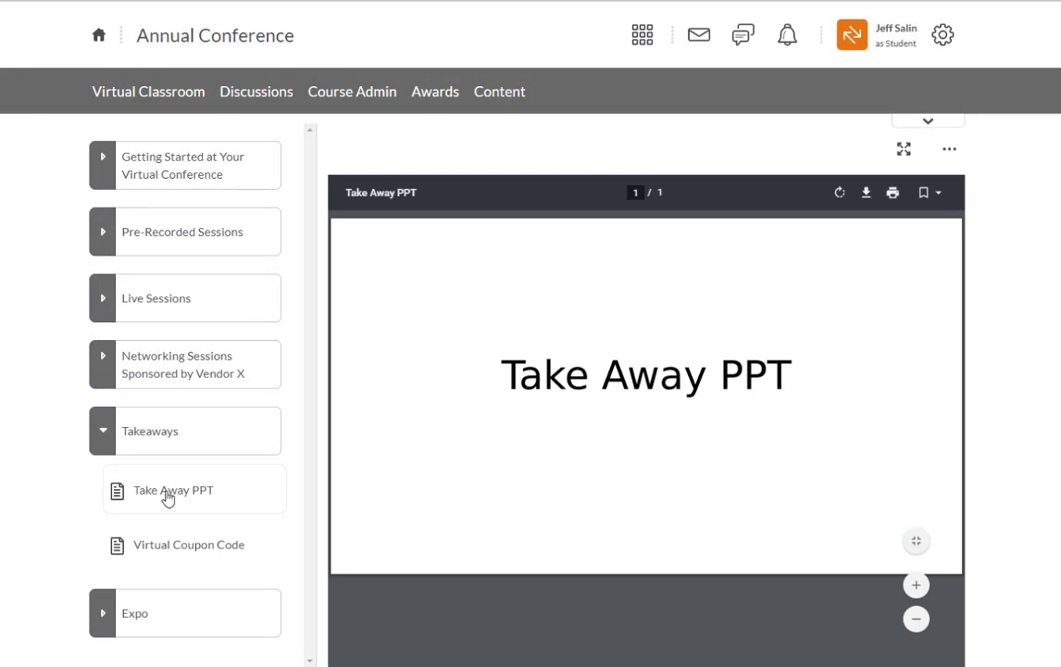
pyautogui.click(196, 553)
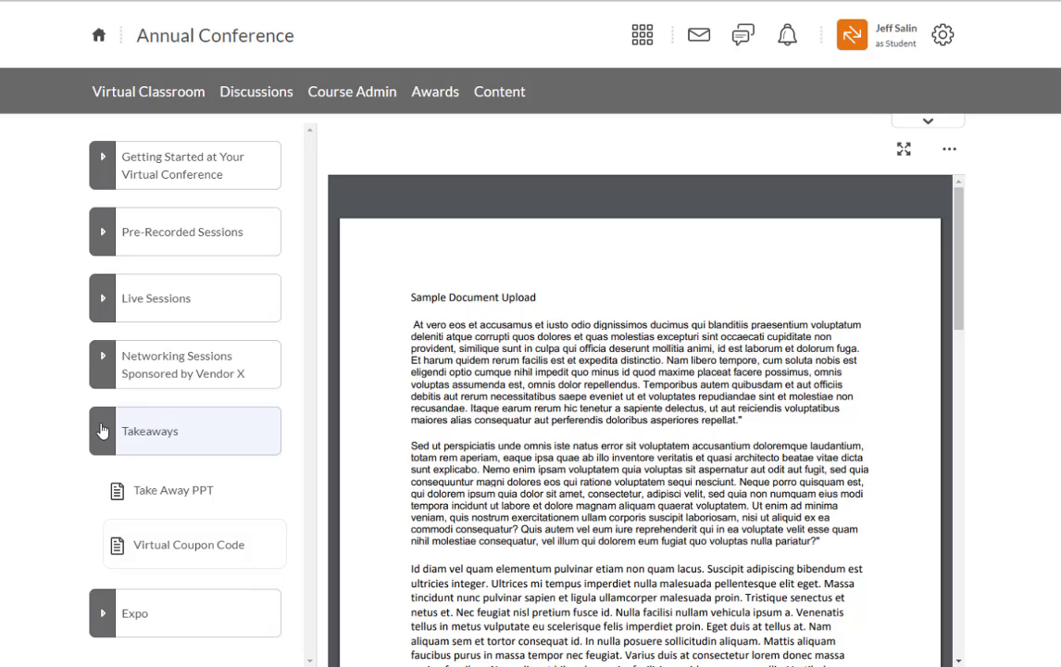
pyautogui.click(102, 446)
# Expand the Expo unit and open the VENDOR X topic.
pyautogui.click(106, 500)
pyautogui.scroll(-3, 196, 503)
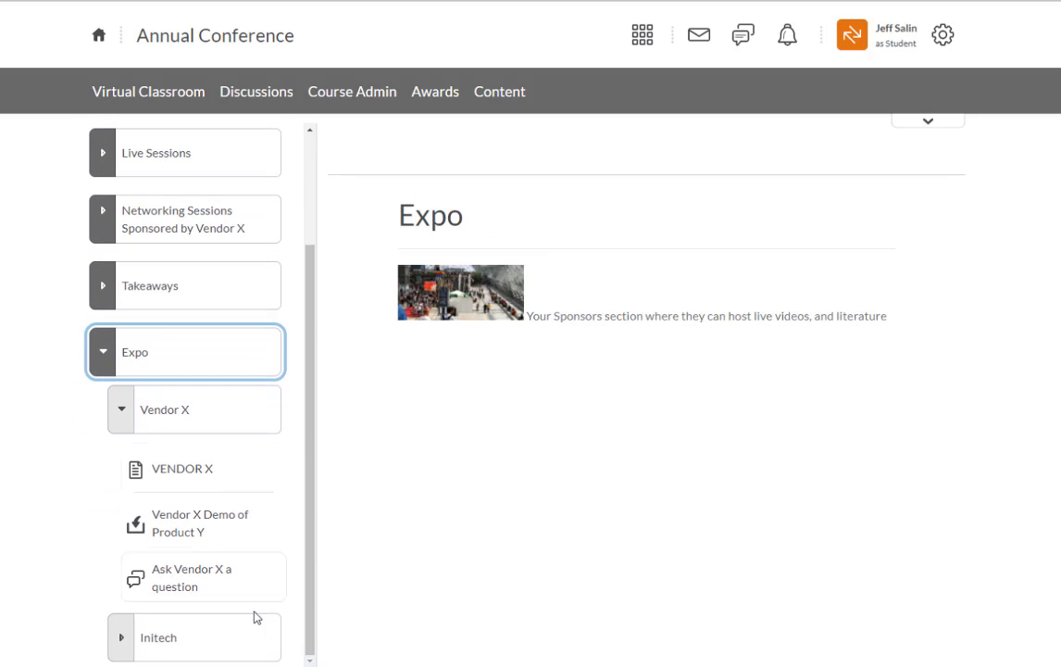
pyautogui.click(182, 469)
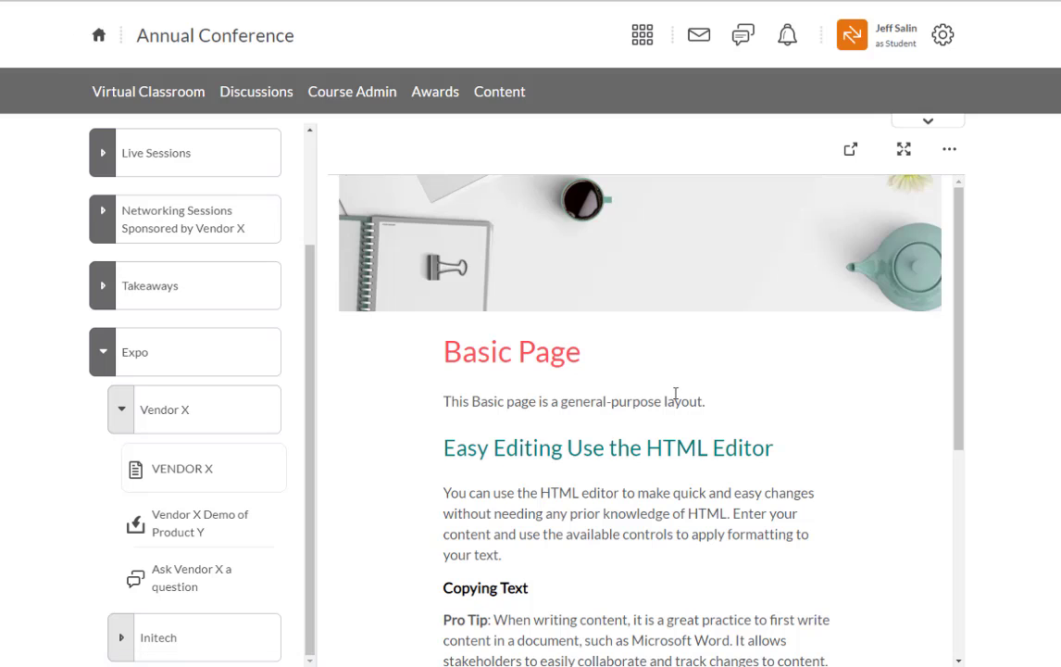
# Read through the VENDOR X Basic Page and its HTML editor tips.
pyautogui.scroll(-3, 801, 472)
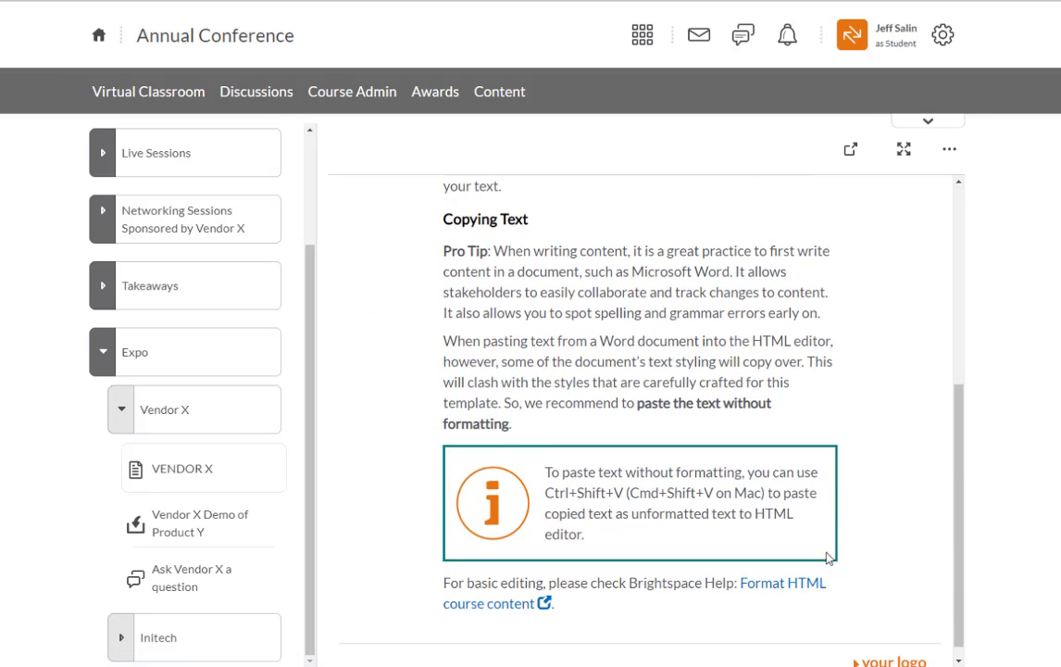
pyautogui.scroll(4, 833, 565)
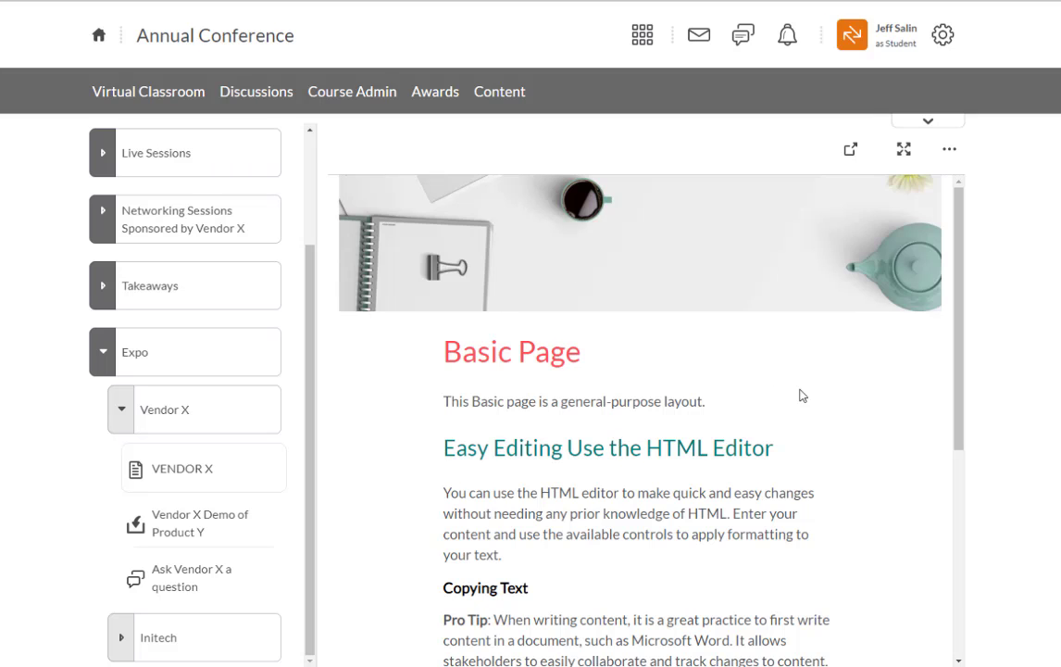
pyautogui.scroll(-2, 870, 400)
pyautogui.scroll(-3, 870, 400)
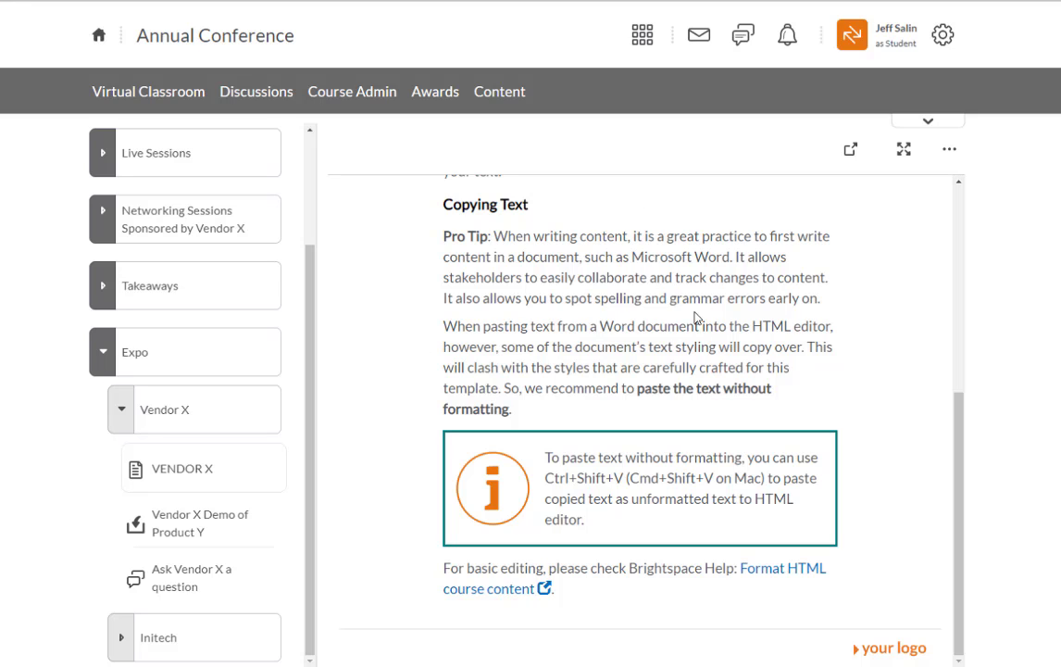
pyautogui.scroll(2, 701, 432)
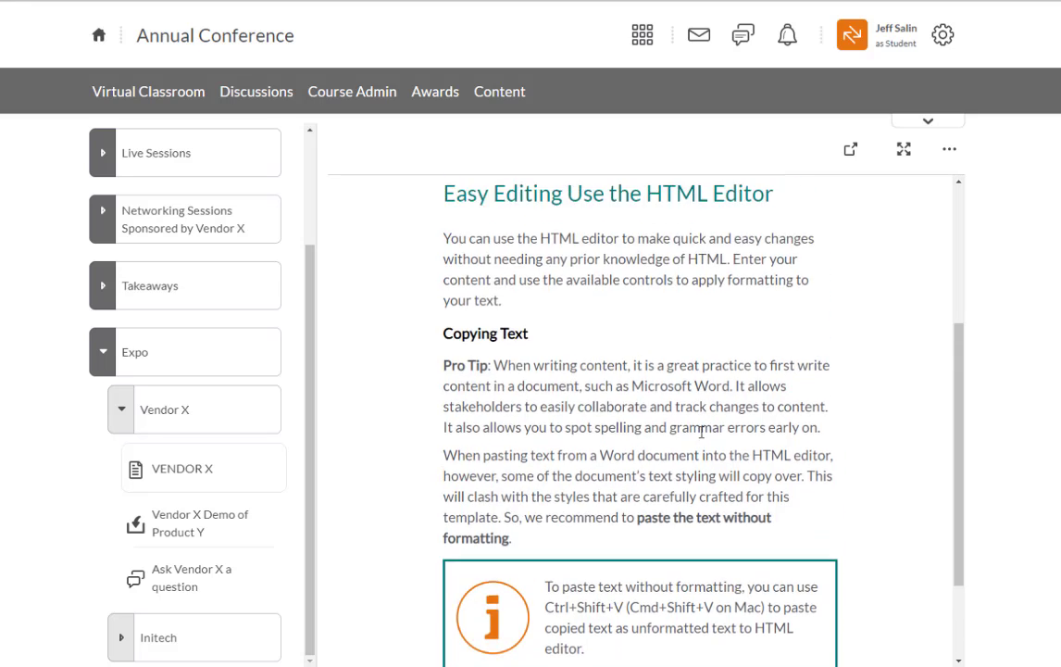
pyautogui.scroll(3, 701, 431)
pyautogui.scroll(-3, 721, 417)
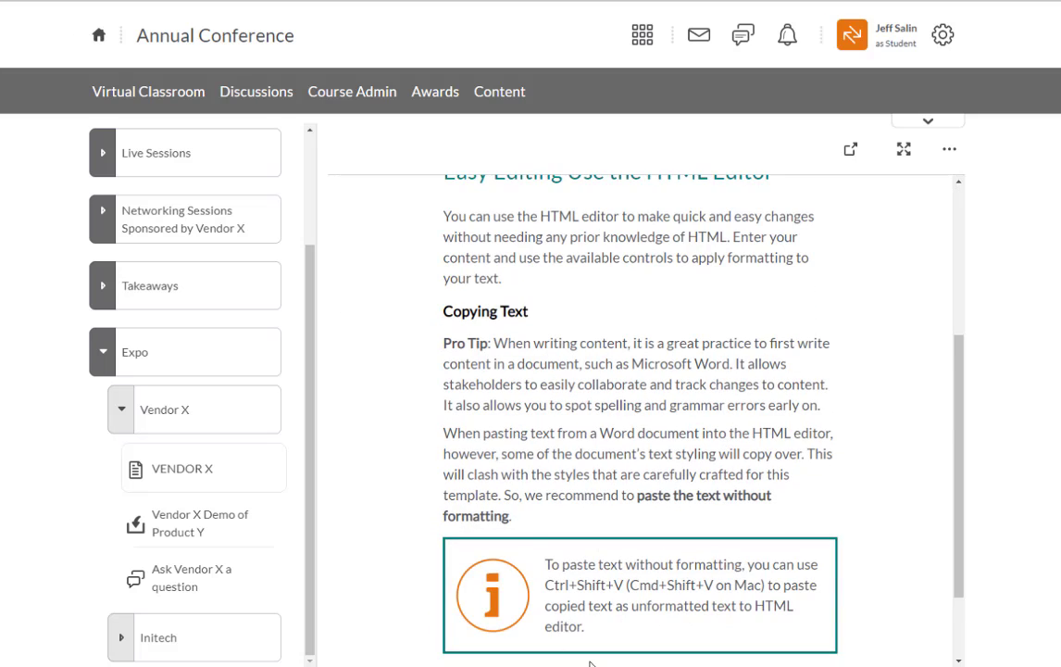
pyautogui.scroll(-2, 685, 592)
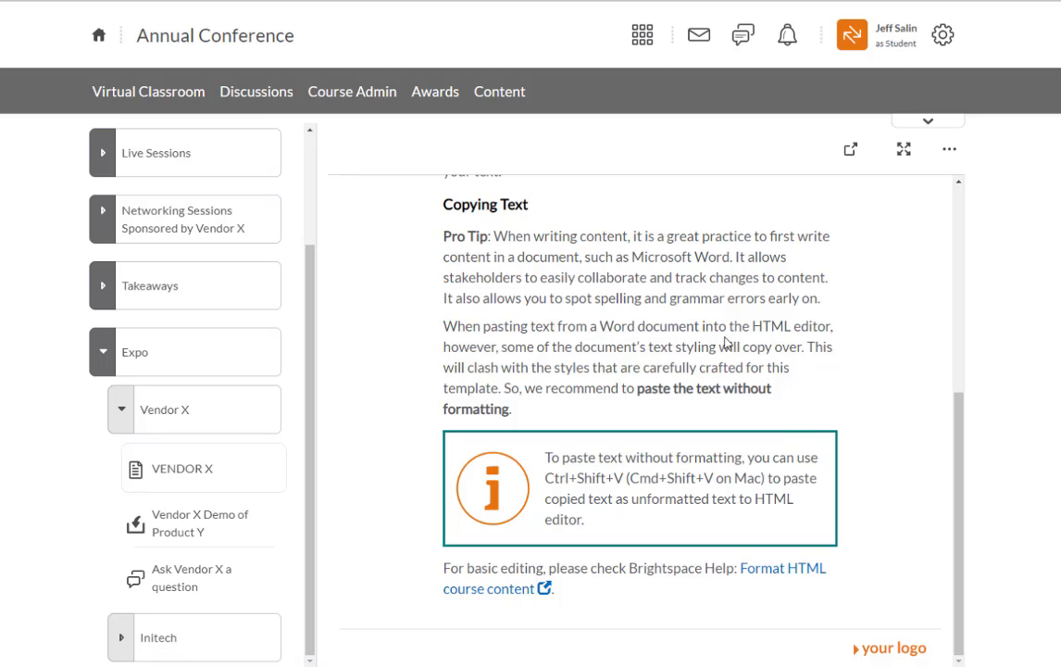
pyautogui.scroll(5, 791, 436)
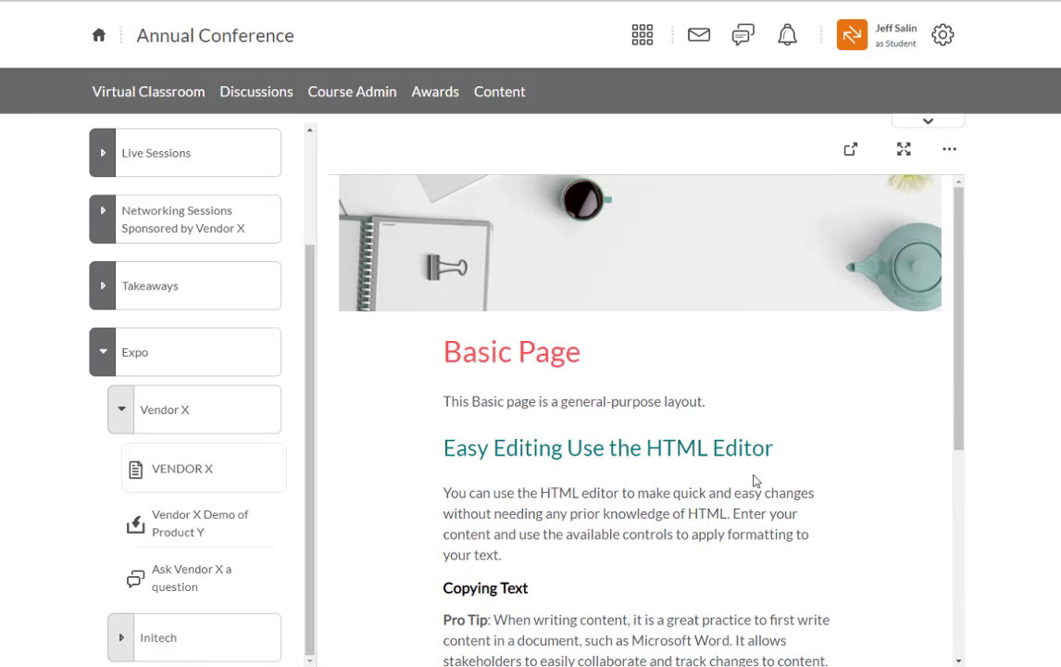
# View the 'Vendor X Demo of Product Y' recording, then open 'Ask Vendor X a question'.
pyautogui.click(188, 527)
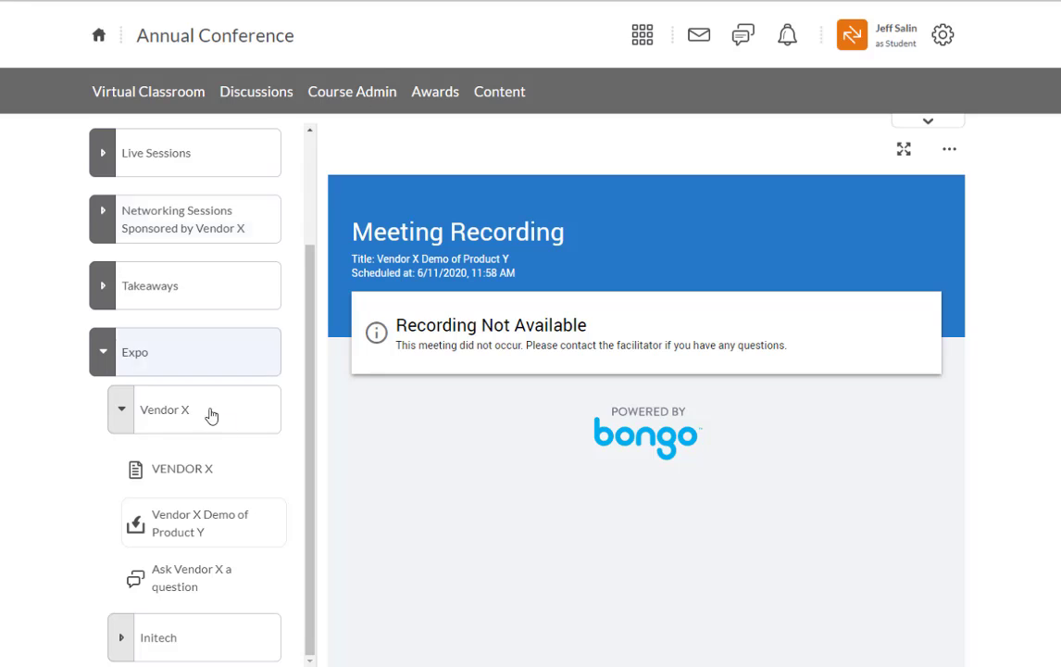
pyautogui.scroll(1, 217, 463)
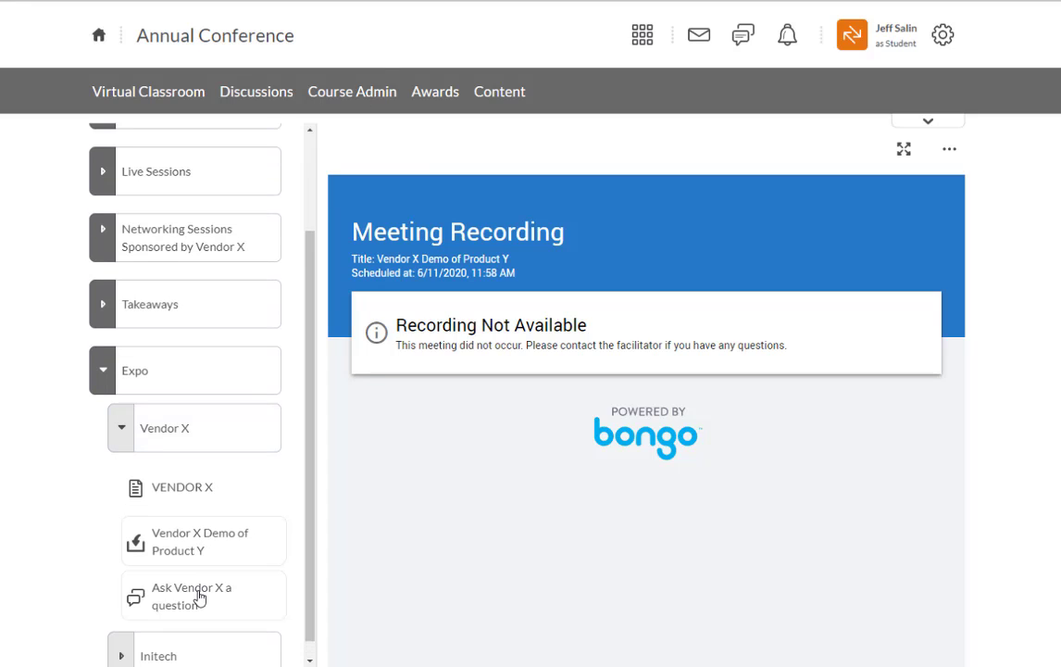
pyautogui.click(198, 596)
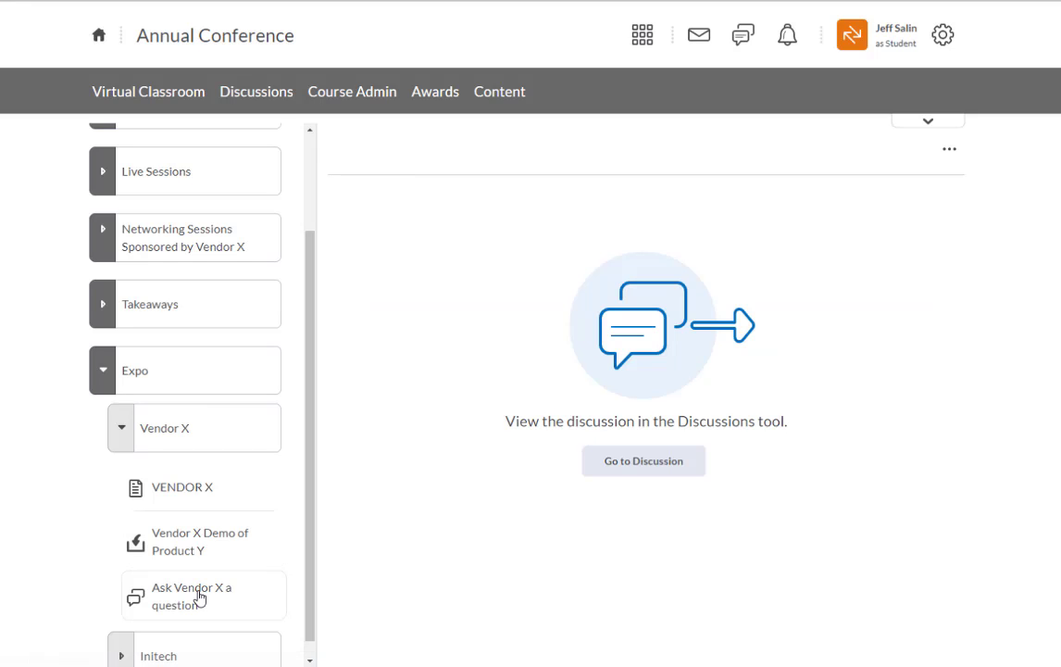